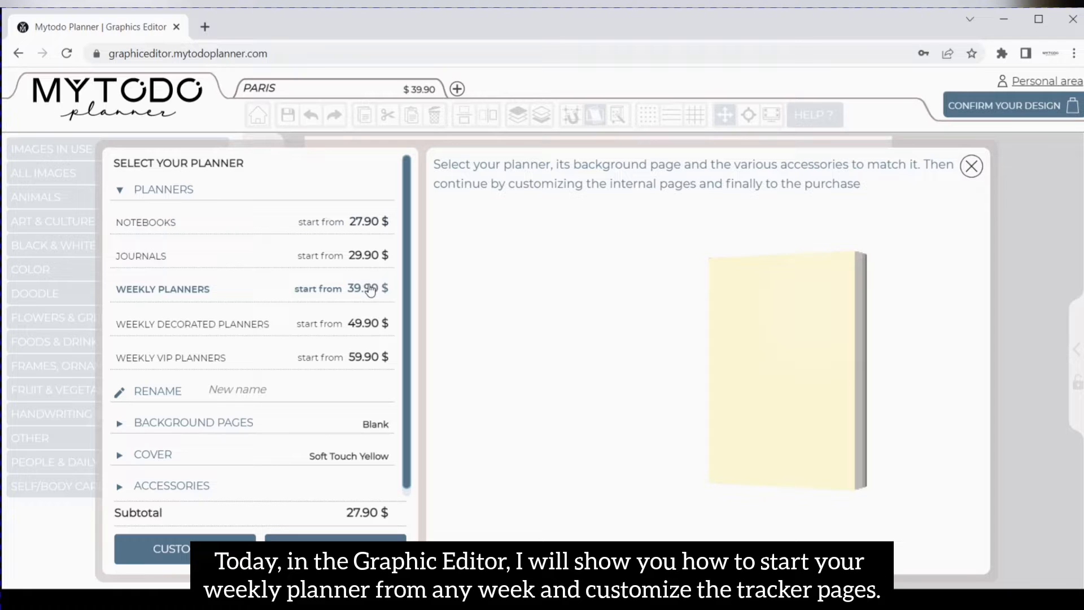
- Choose a weekly planner starting February 2023 with blank background pages and begin customizing it
click(370, 289)
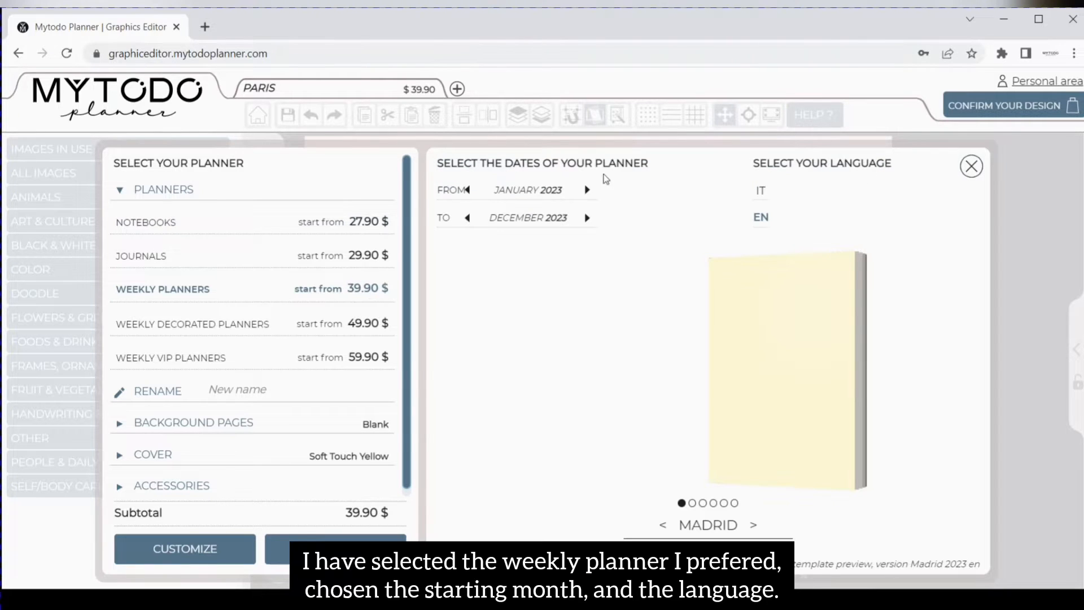
click(587, 192)
click(149, 435)
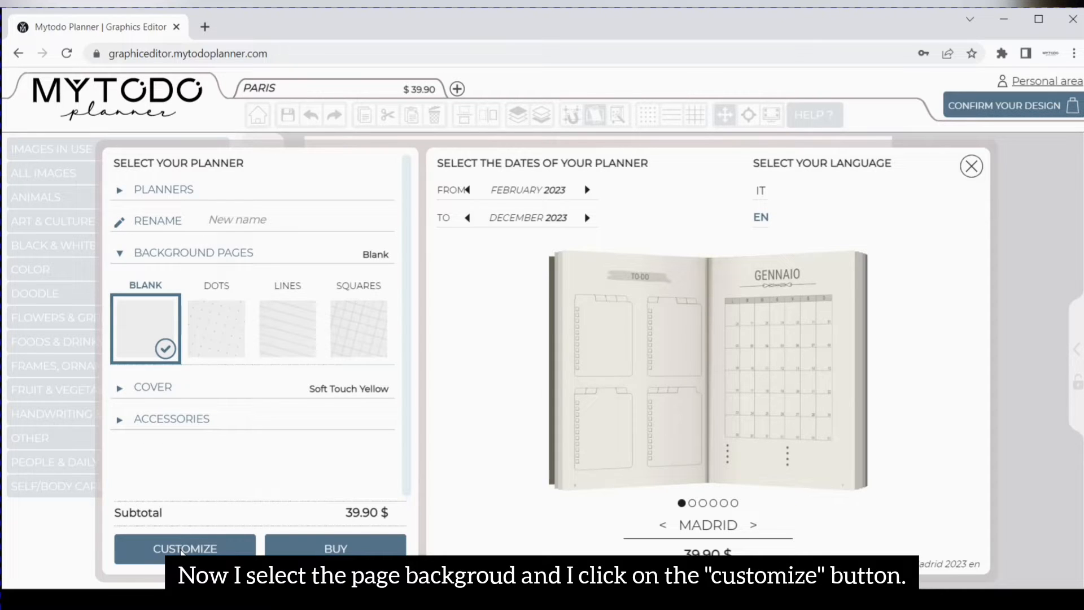
click(182, 548)
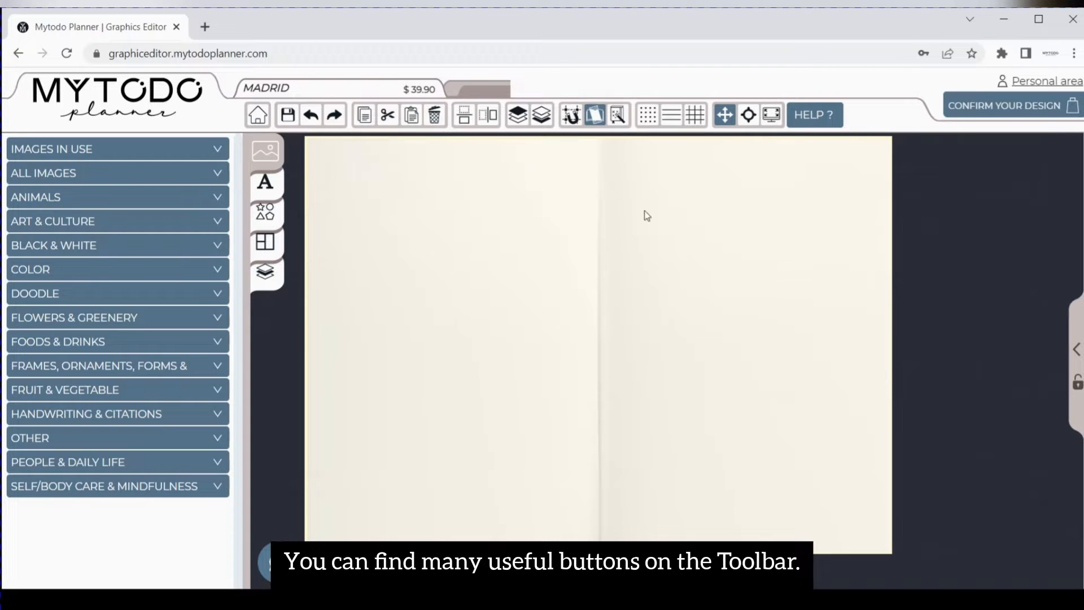
- View the editor's list of help topics and close it again
click(834, 125)
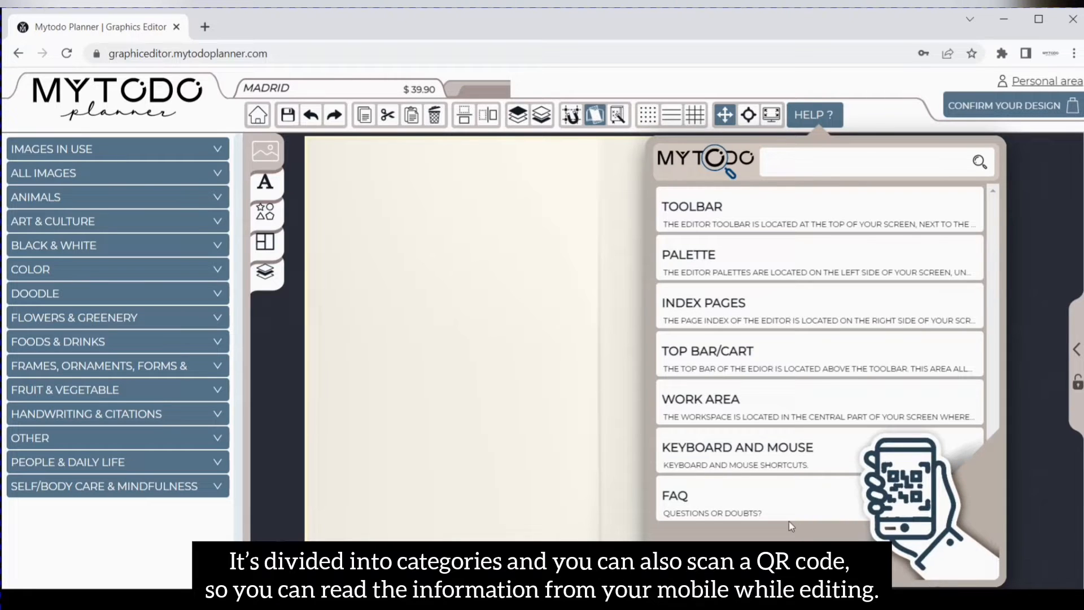
click(560, 262)
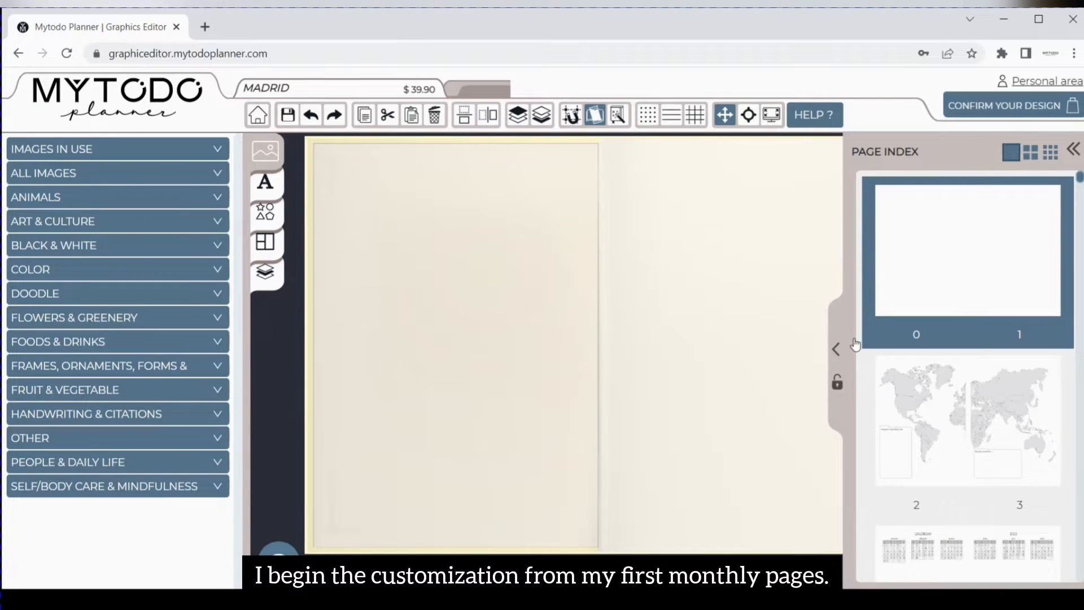
- Display the February monthly spread on pages 6 and 7 to check its calendar
scroll(1034, 384, down, 4)
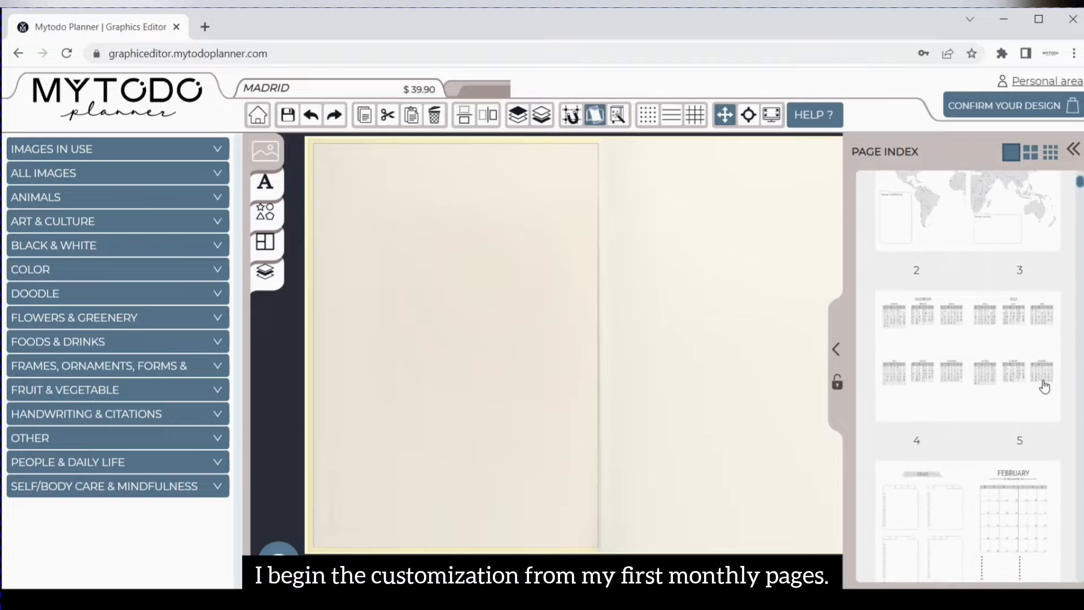
scroll(1044, 386, down, 1)
click(1044, 415)
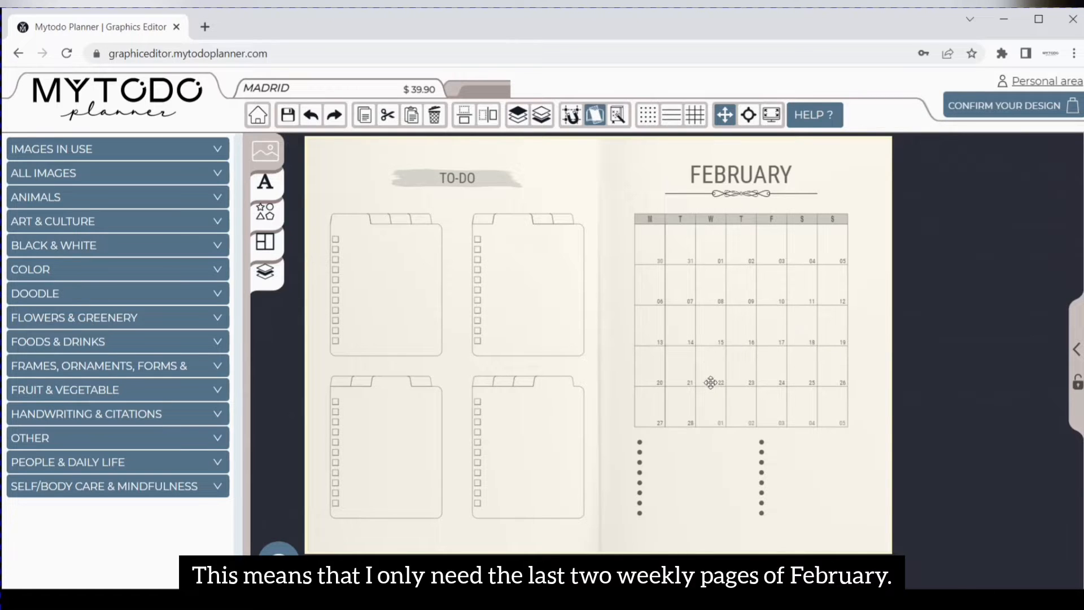
- Delete all content from the Jan-Feb weekly spread on pages 8 and 9
click(1068, 342)
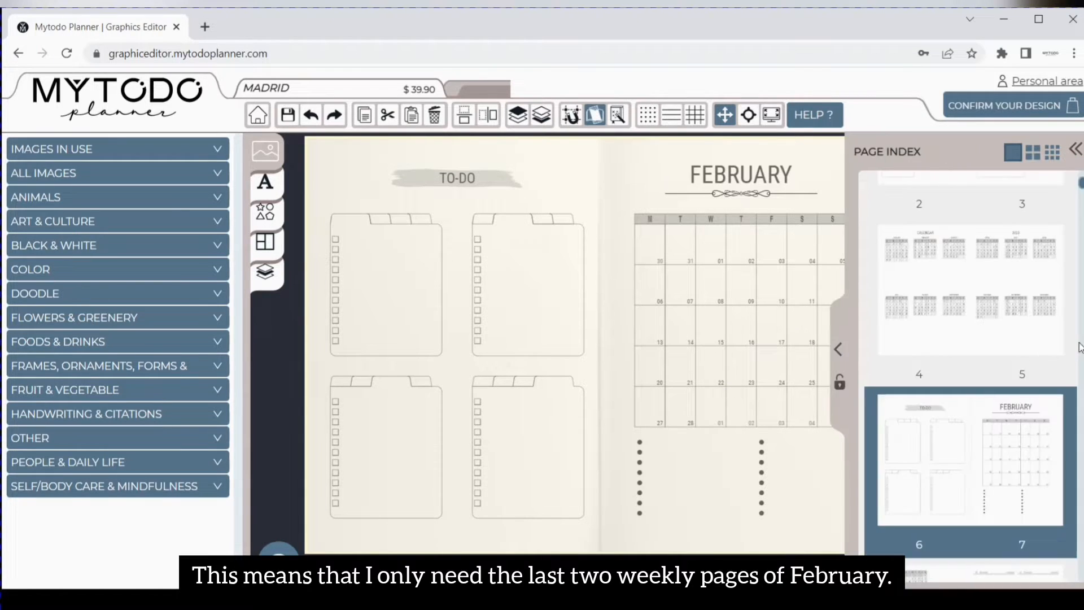
scroll(1069, 187, up, 4)
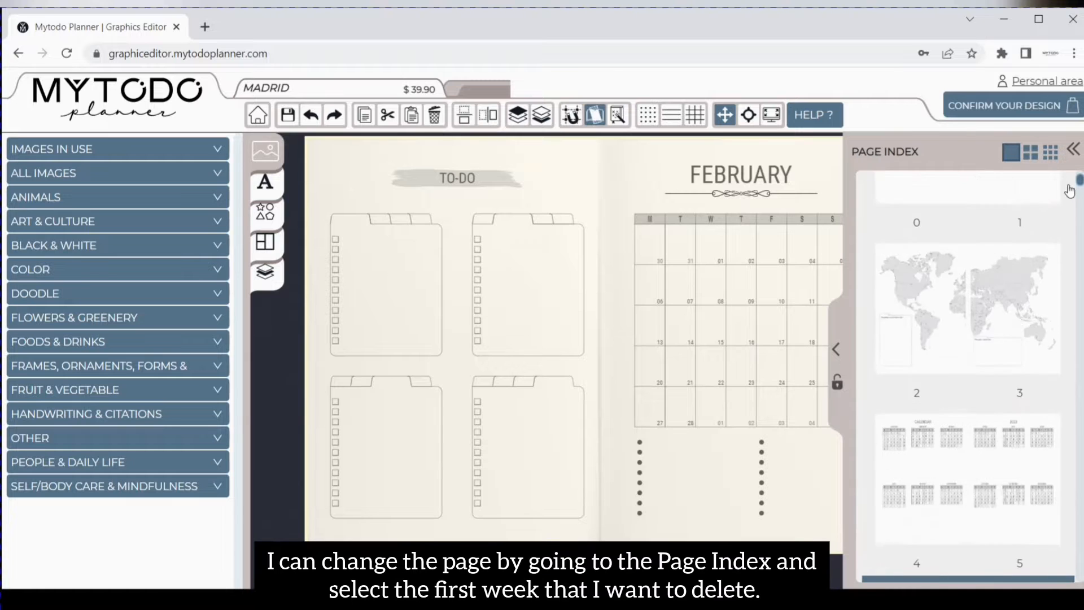
scroll(994, 461, down, 8)
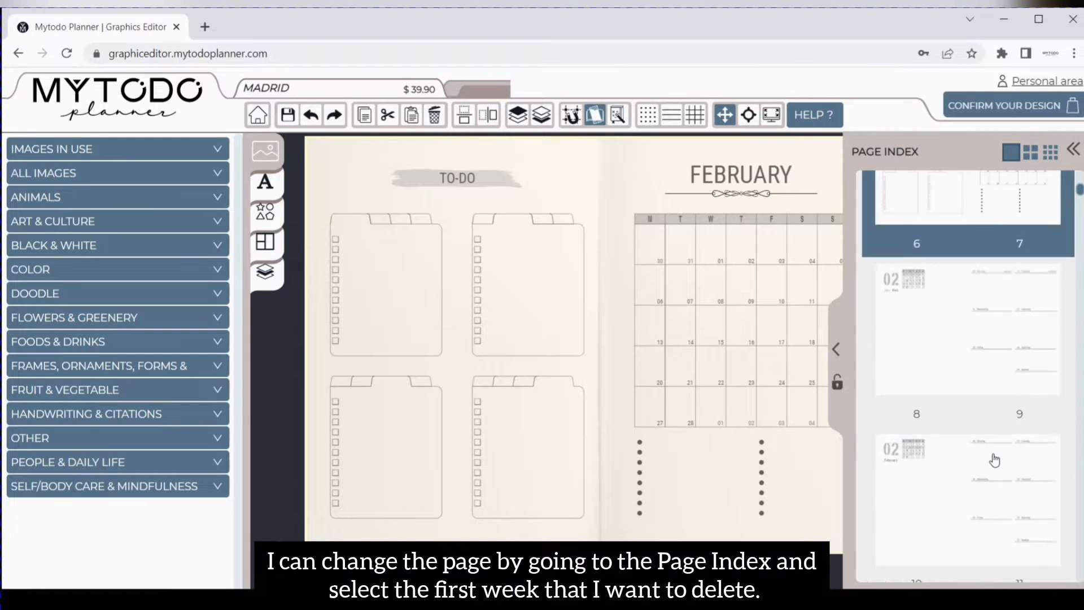
click(954, 347)
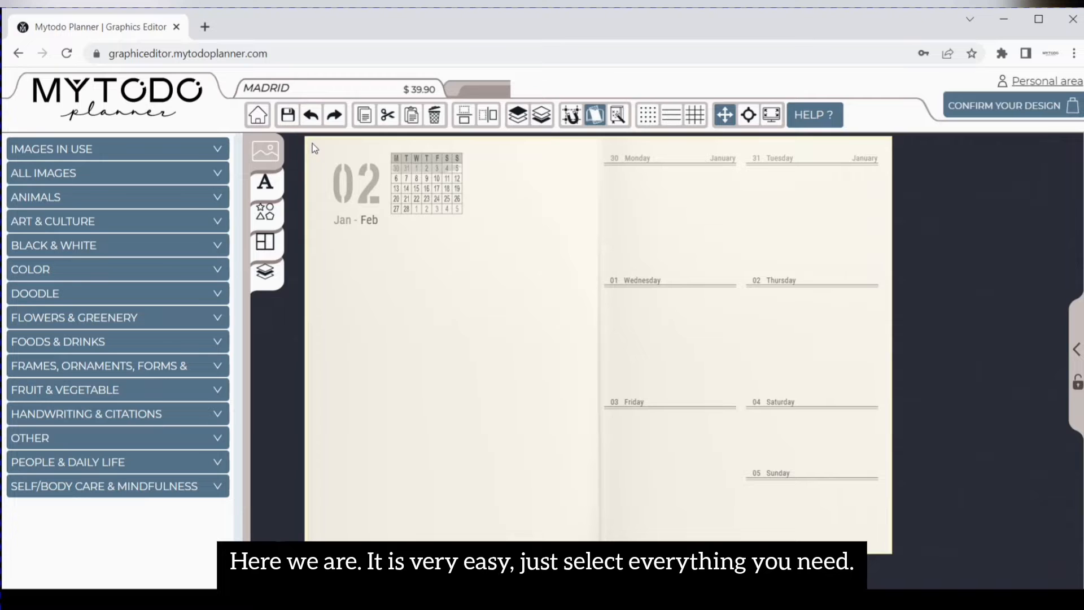
click(891, 555)
drag(892, 551, 892, 551)
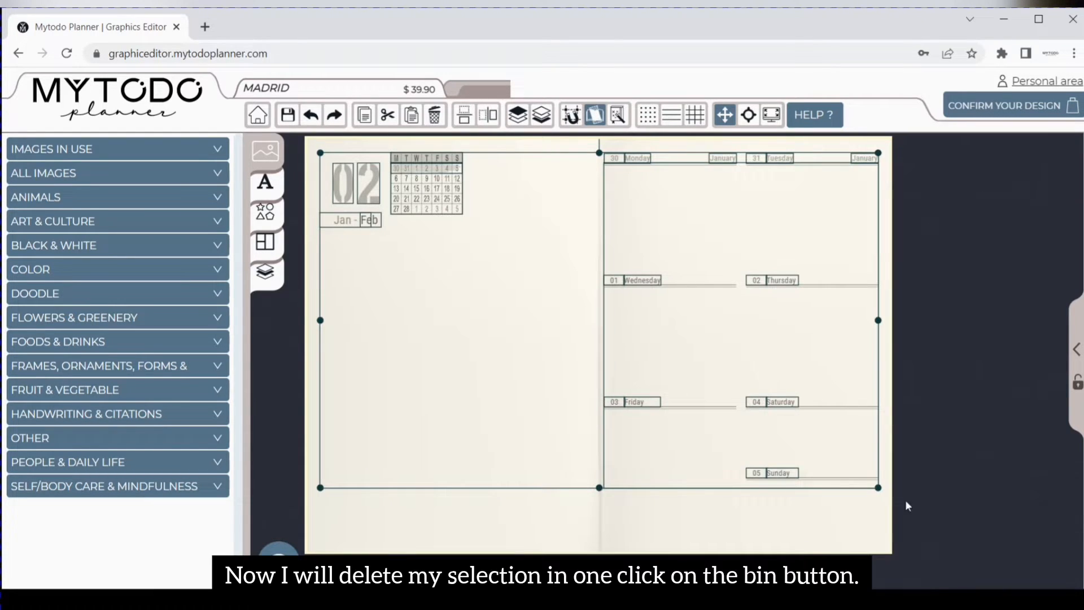
click(433, 120)
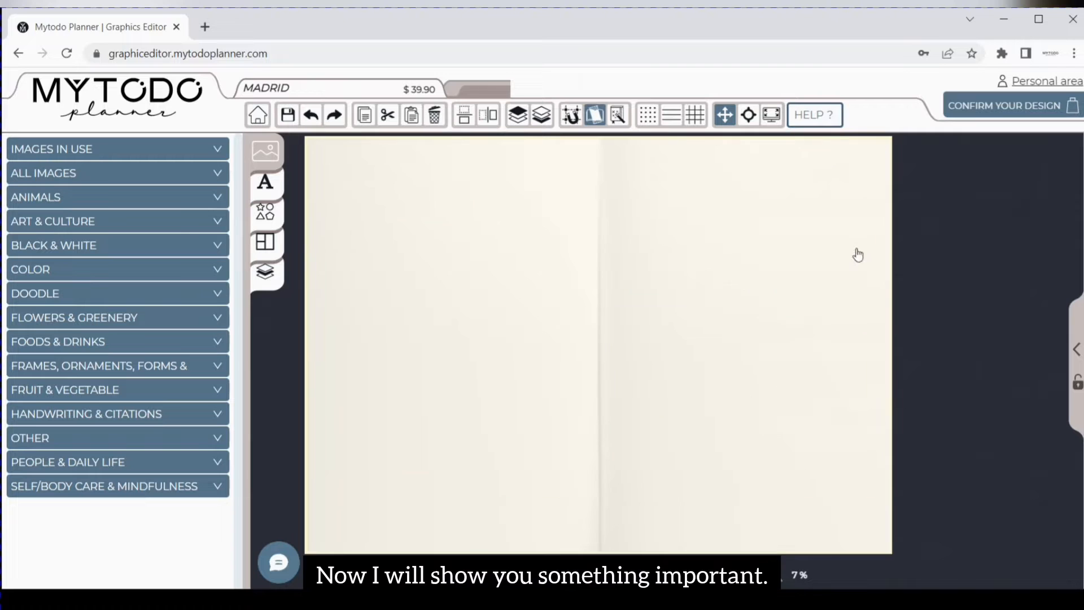
- In the expanded page index, move the February monthly spread to pages 12 and 13, before the last two weekly spreads
click(1075, 351)
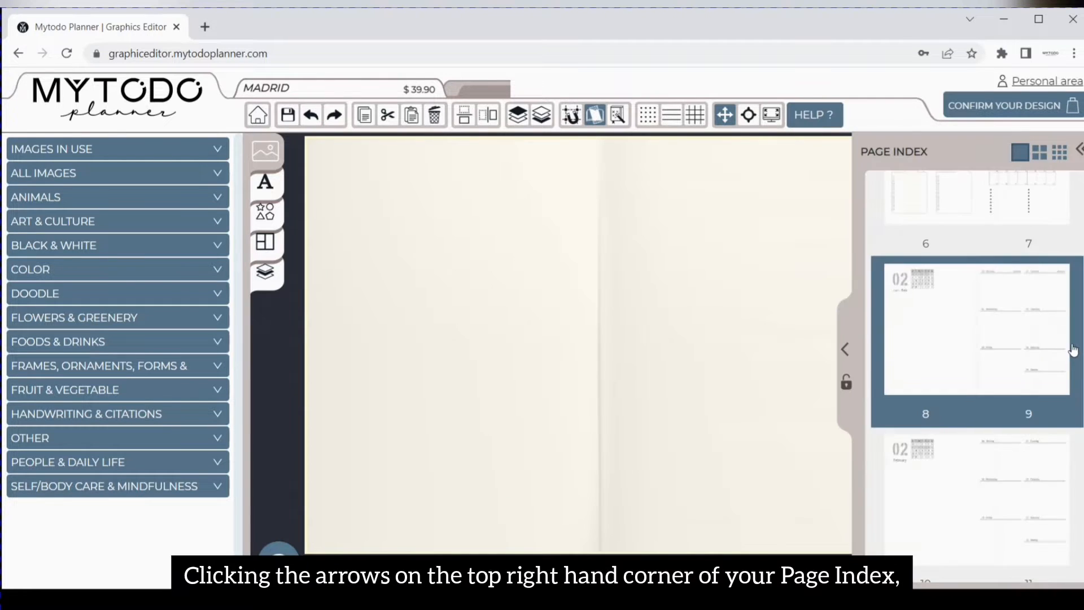
click(1073, 150)
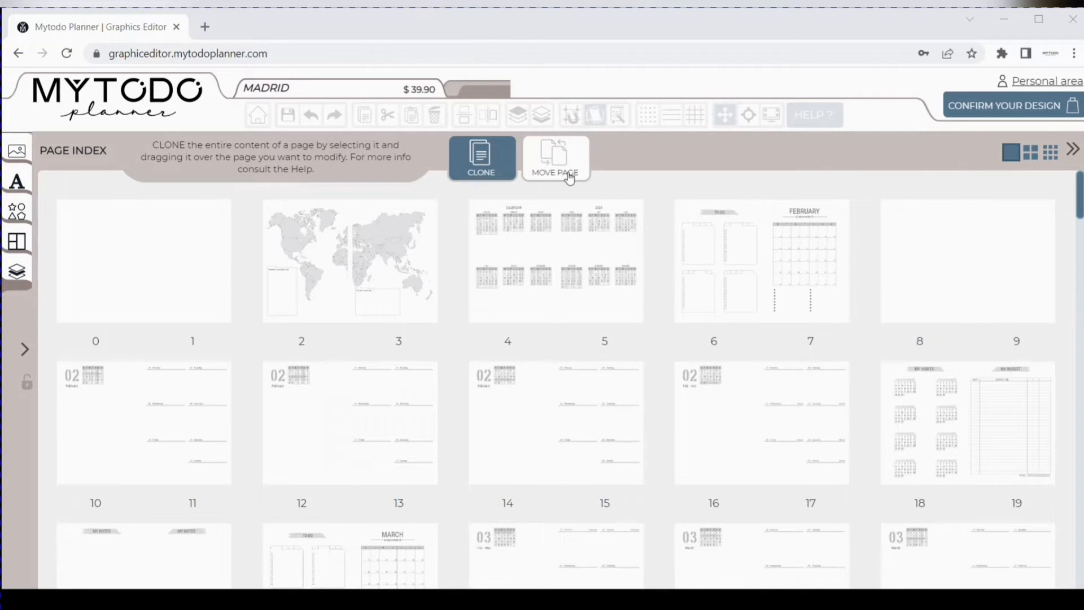
click(564, 163)
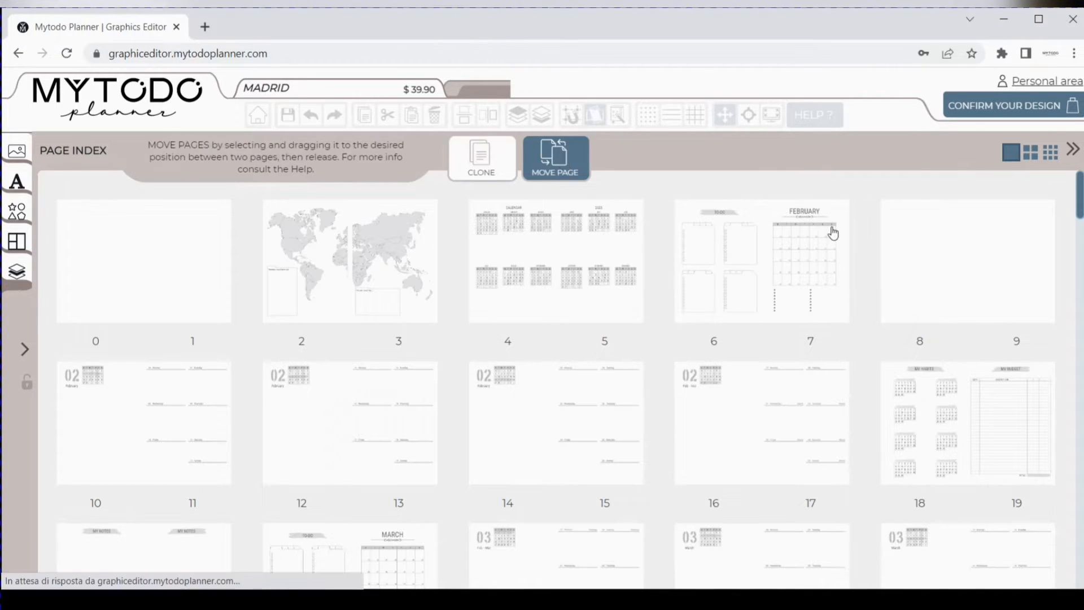
drag(795, 264, 497, 417)
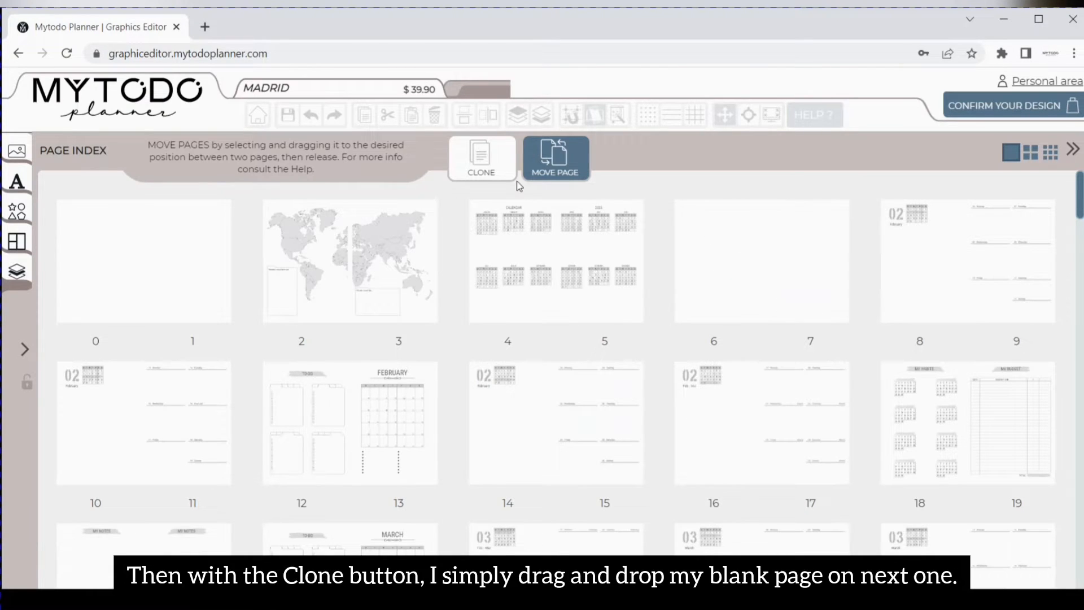
- Clone the blank spread from pages 6 and 7 over the weekly spreads on pages 8–9 and 10–11
click(495, 181)
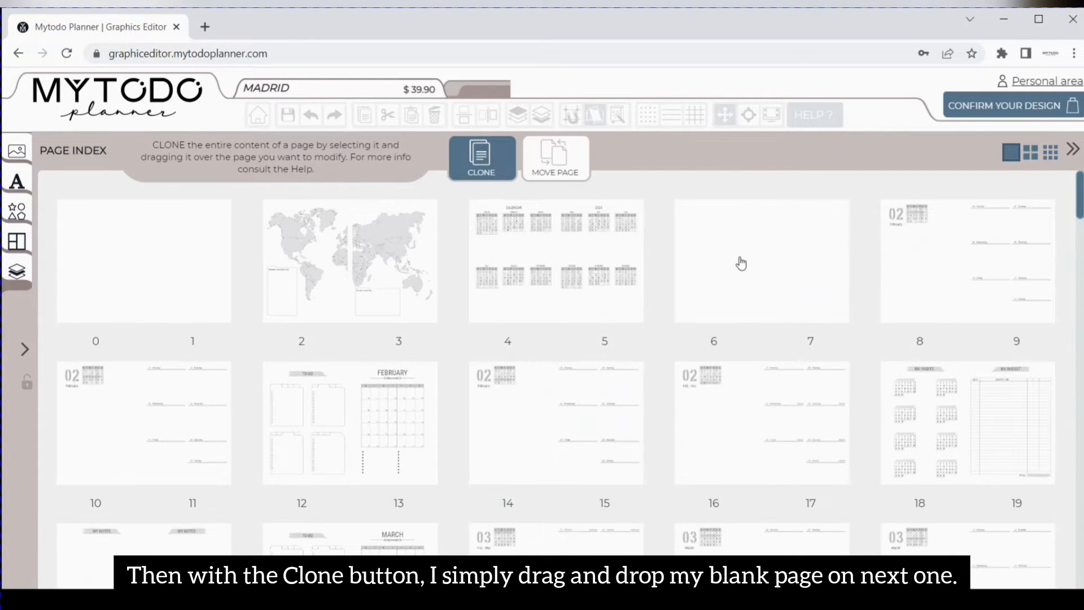
drag(740, 262, 947, 247)
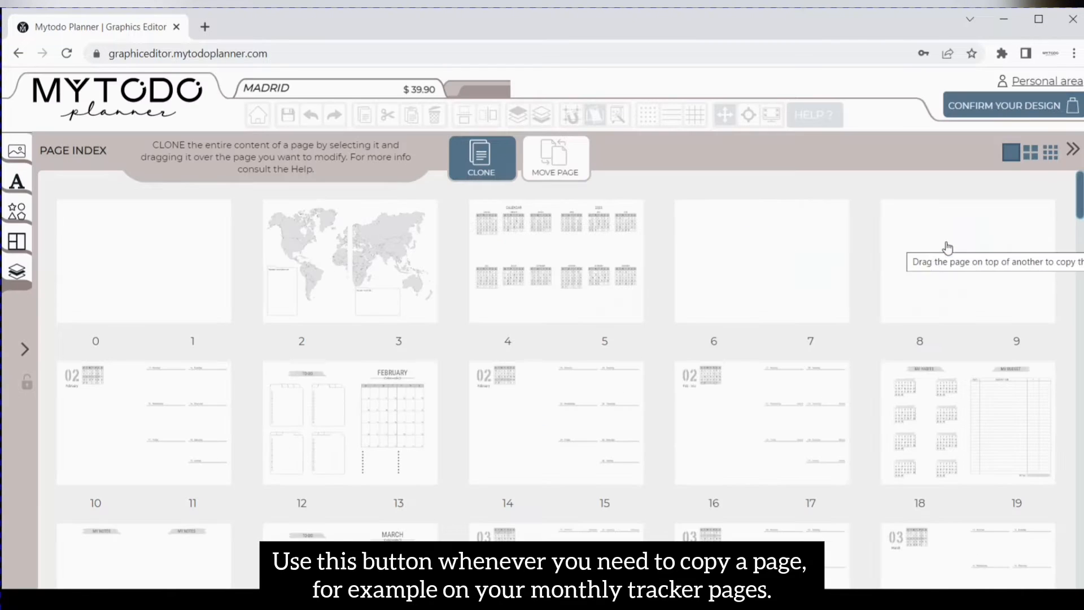
drag(261, 425, 162, 433)
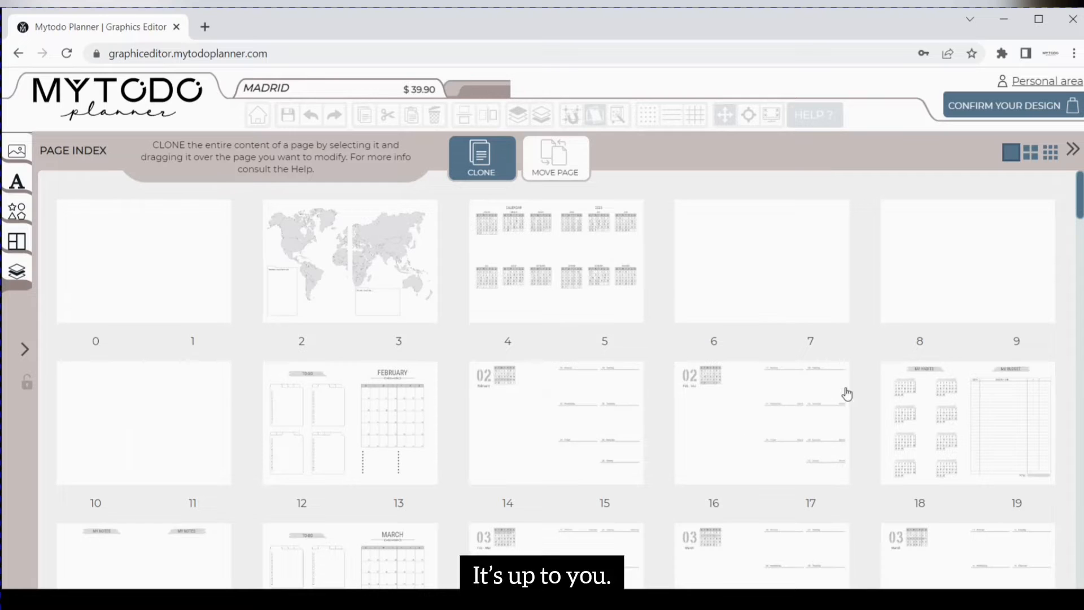
scroll(845, 395, down, 1)
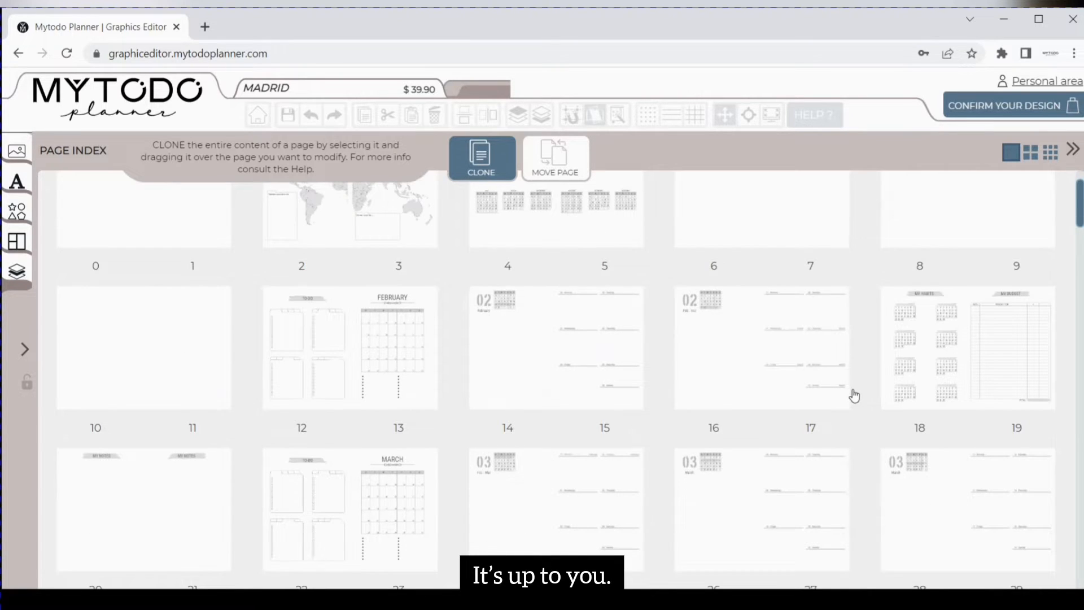
scroll(820, 380, up, 1)
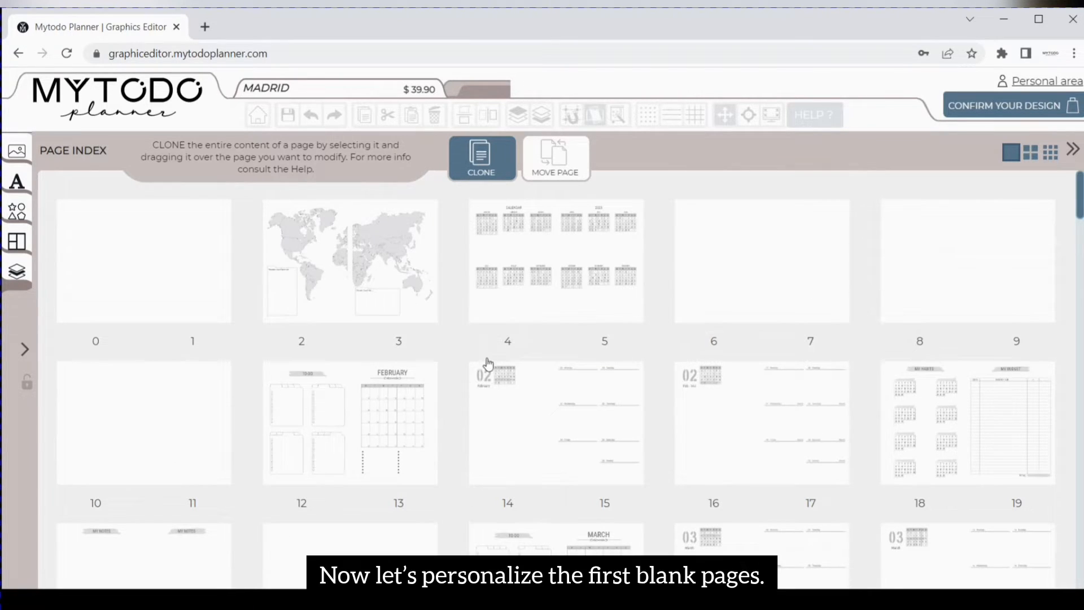
- Insert the ruled column grid with tabbed headings on the left page of the blank spread at pages 6 and 7
click(1074, 154)
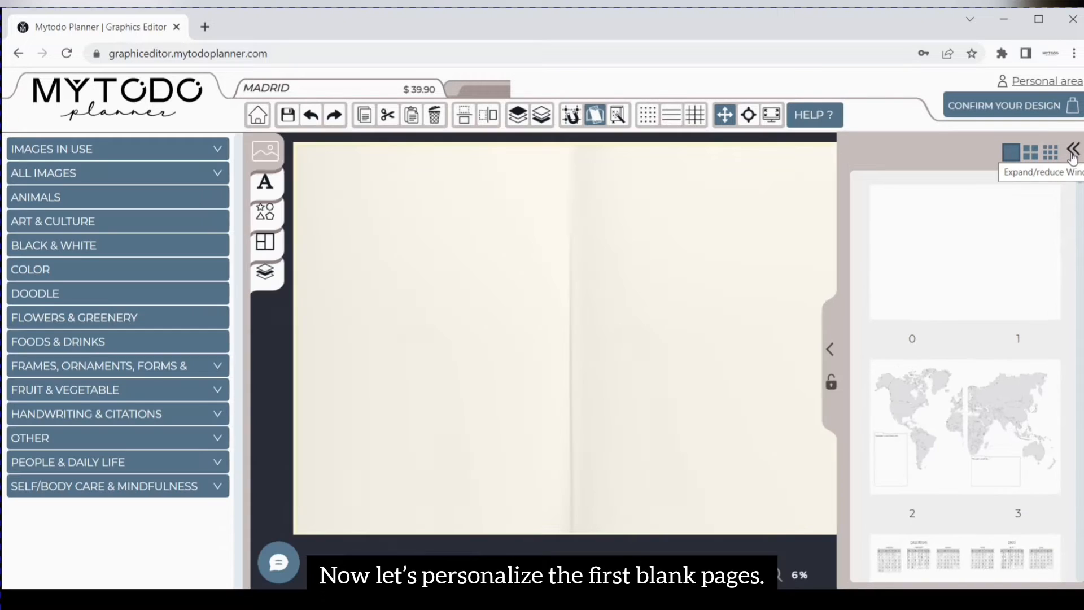
scroll(1043, 321, down, 2)
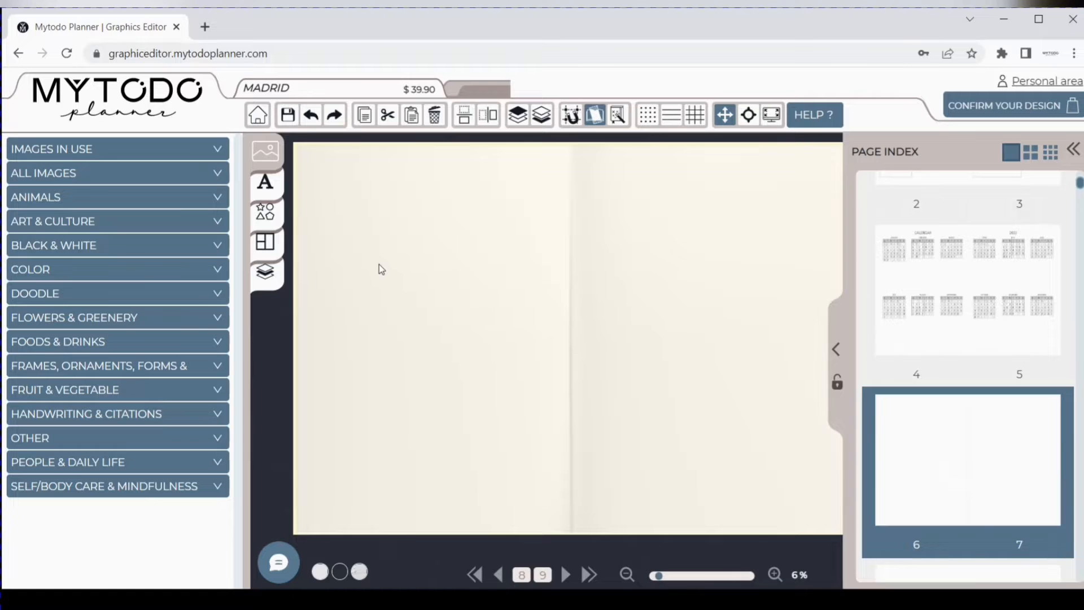
click(266, 242)
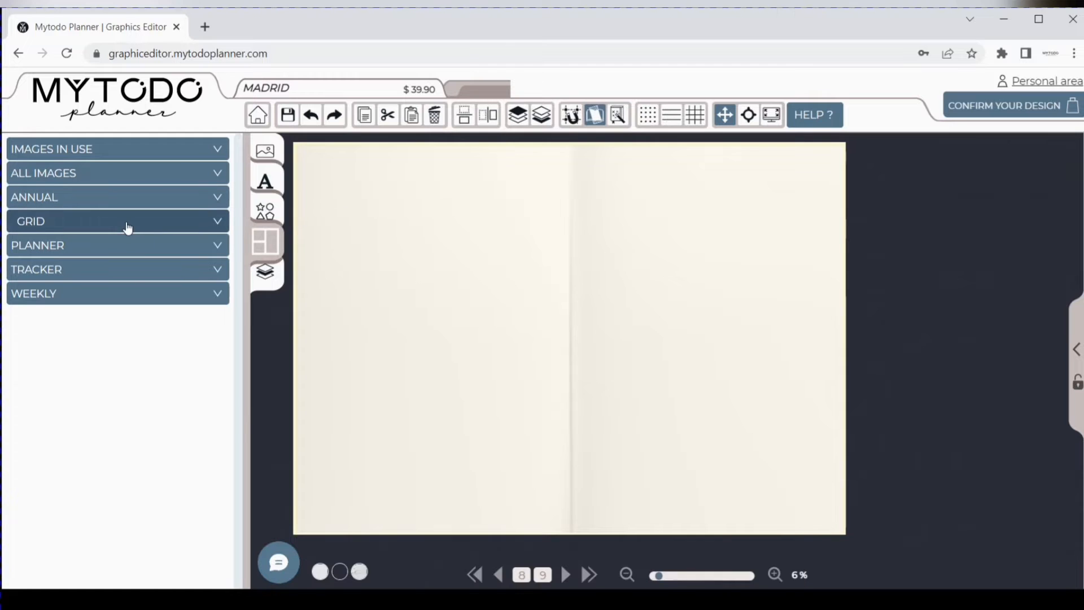
click(223, 225)
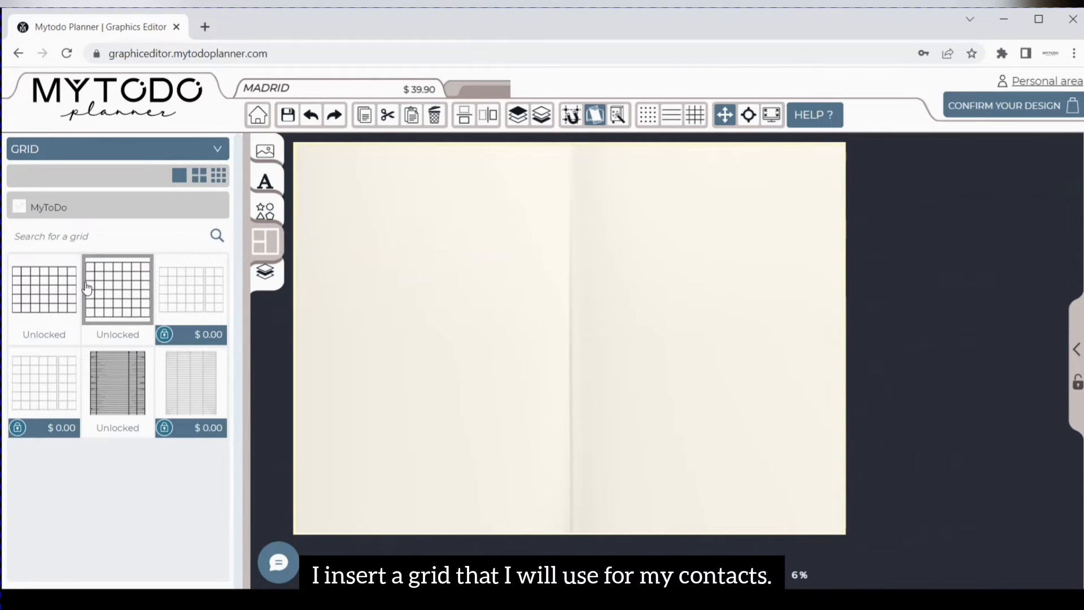
click(155, 376)
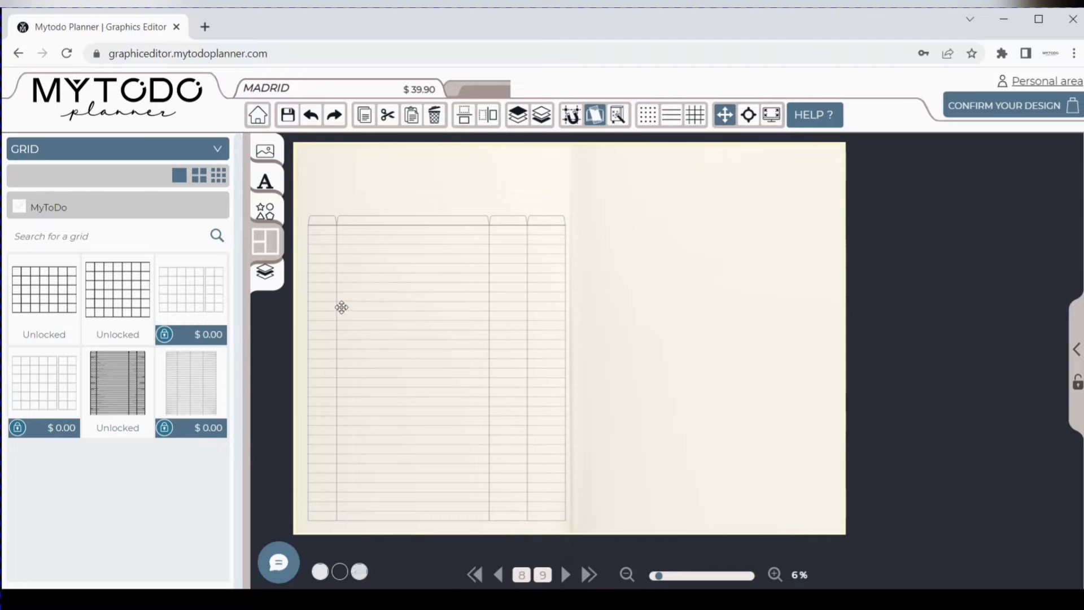
- Add the planner layout with three stacked boxes and place it on the right page, opposite the ruled grid
click(218, 149)
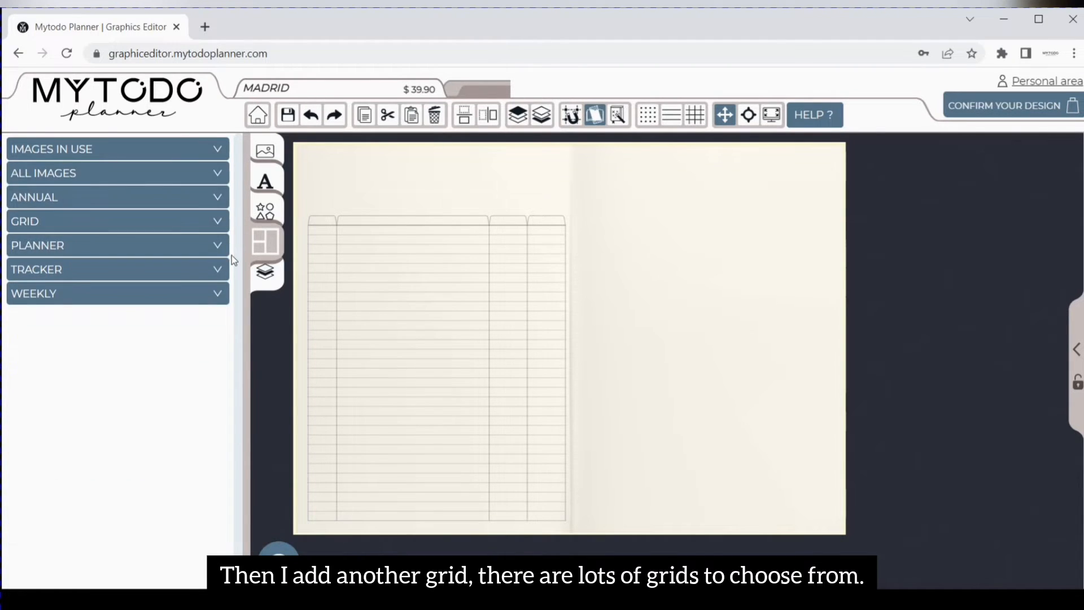
click(218, 249)
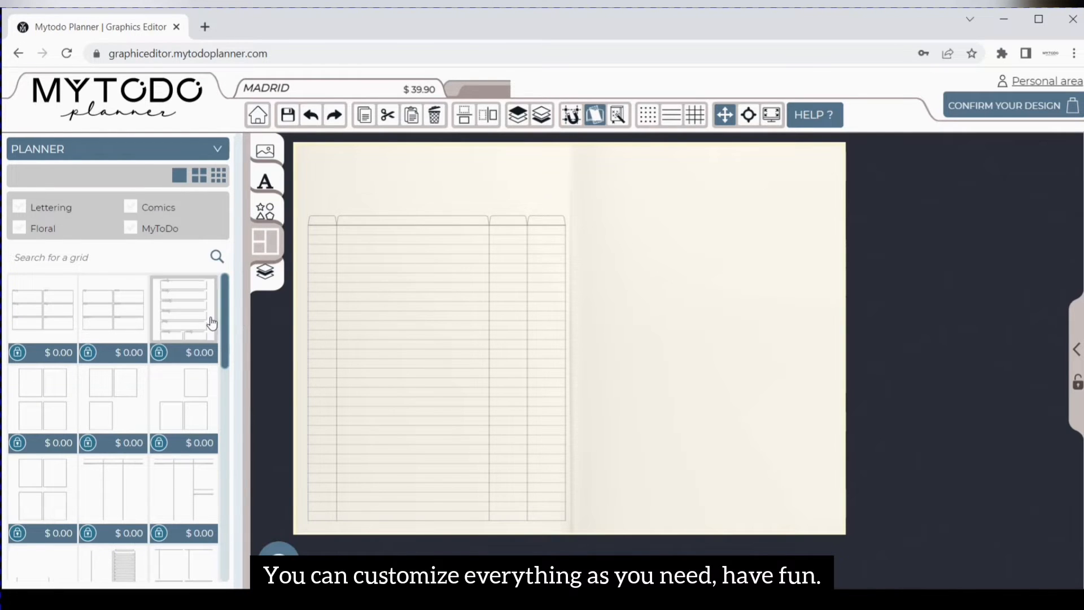
scroll(219, 310, down, 1)
scroll(219, 314, down, 1)
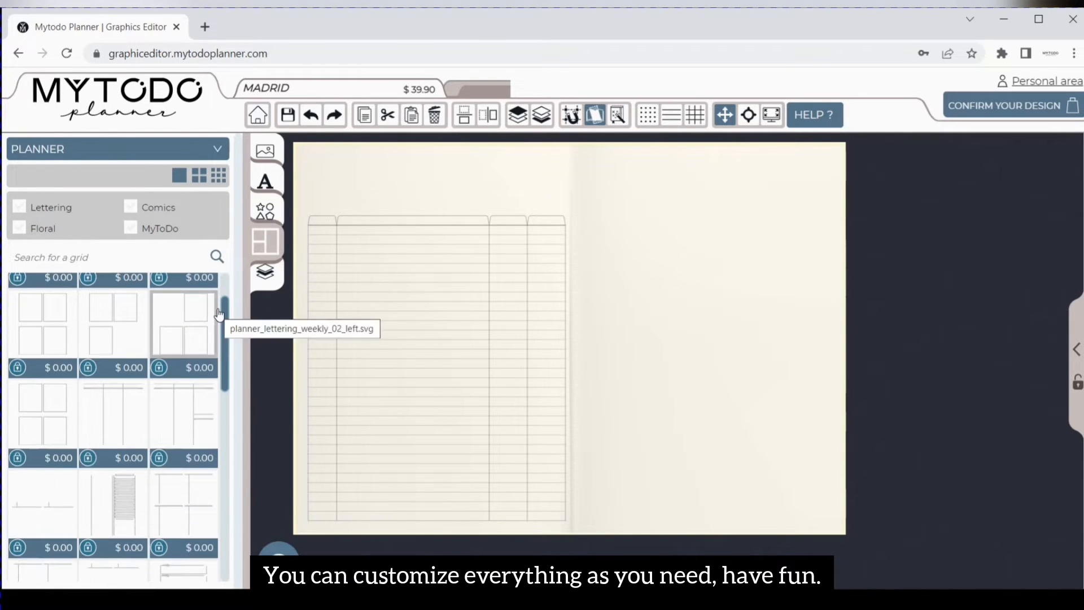
scroll(211, 339, down, 6)
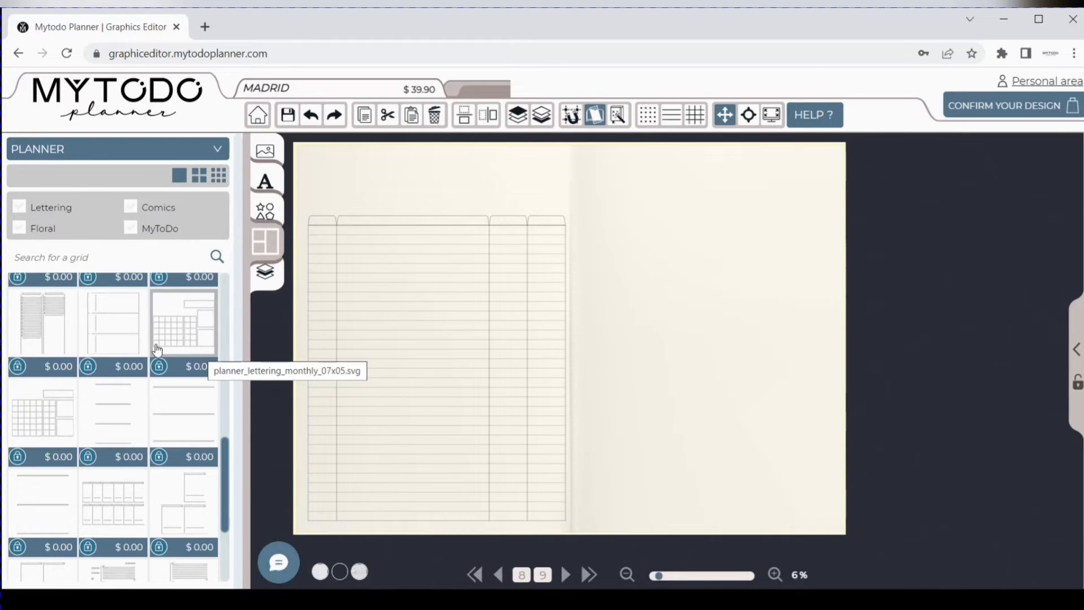
click(111, 335)
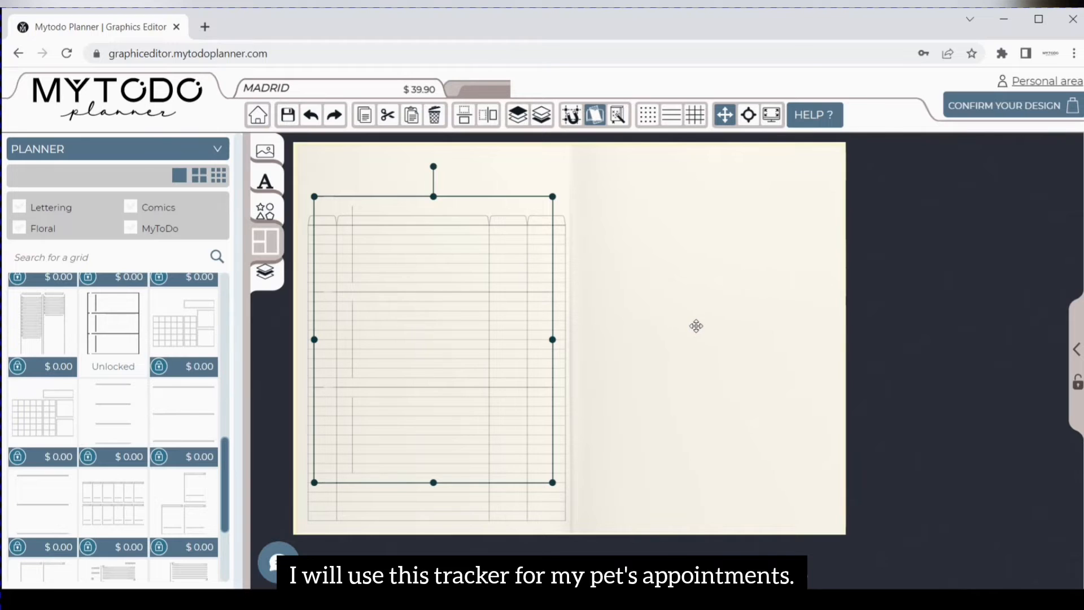
drag(697, 326, 722, 329)
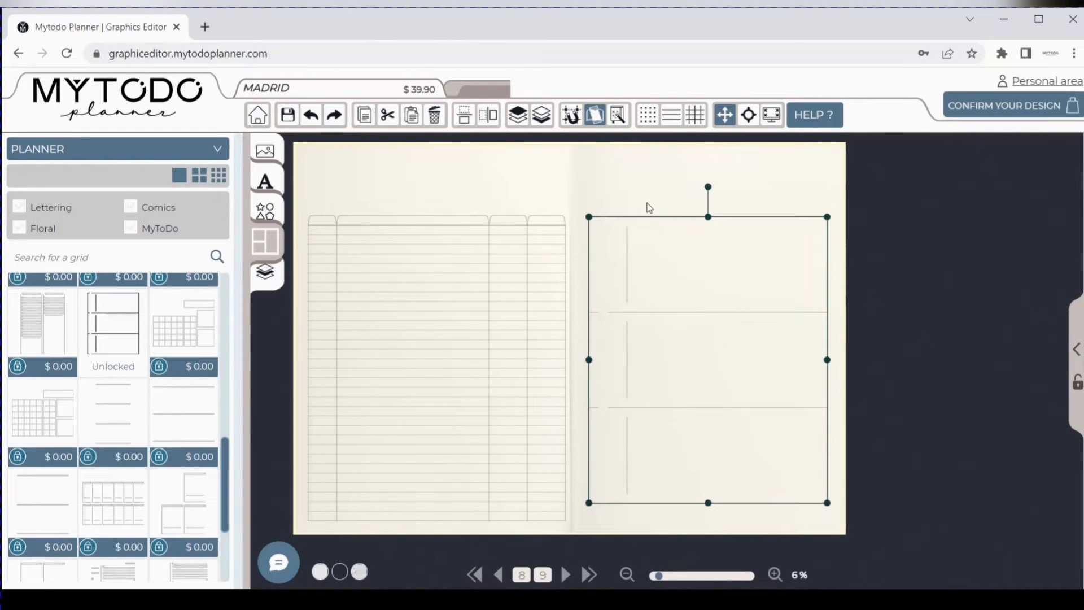
click(622, 181)
- On the blank spread at pages 8 and 9, insert the tracker with four tabbed checklist boxes on the left page
mouse_move(1075, 357)
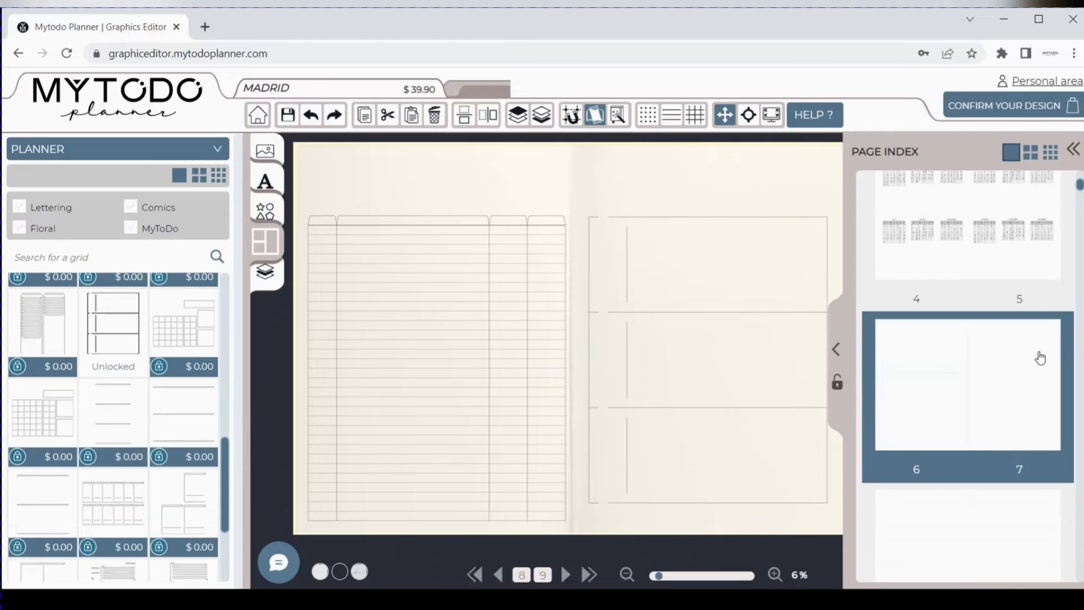
scroll(1036, 361, down, 3)
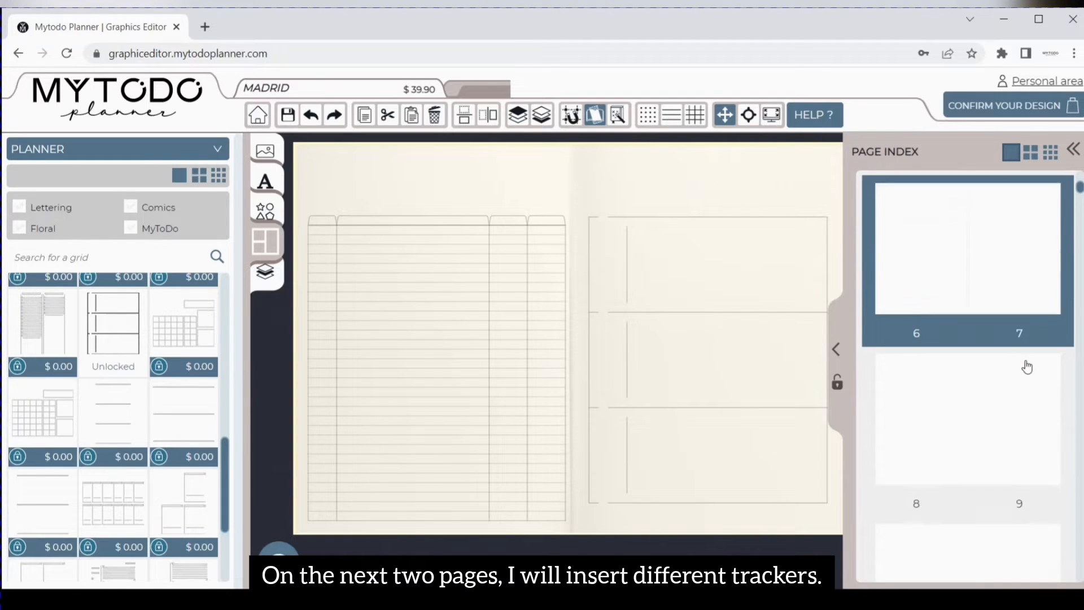
click(990, 407)
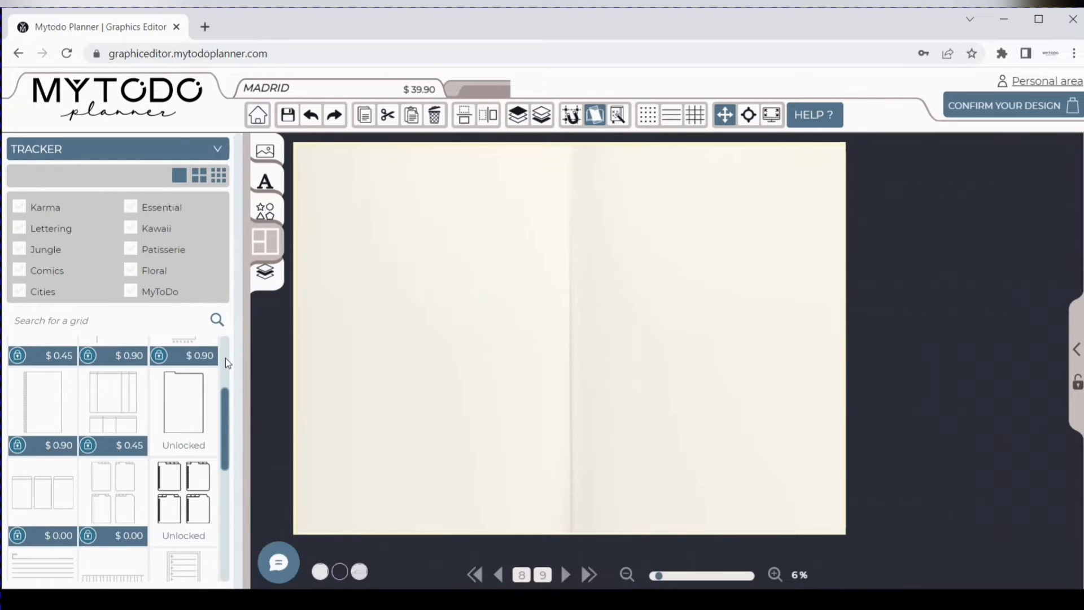
scroll(225, 358, down, 3)
scroll(225, 358, down, 3)
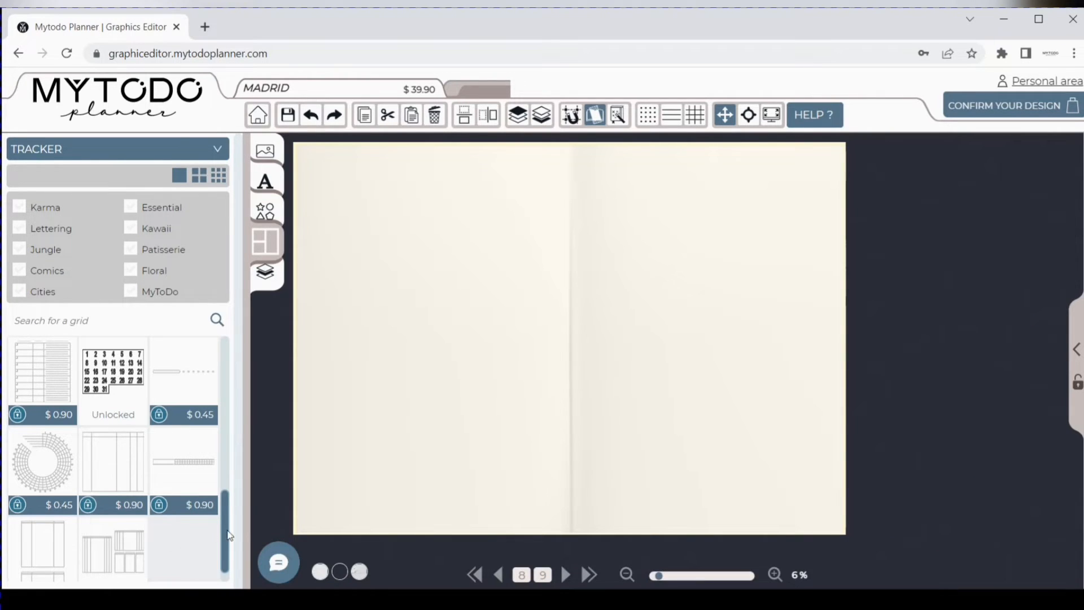
drag(225, 536, 212, 429)
click(188, 483)
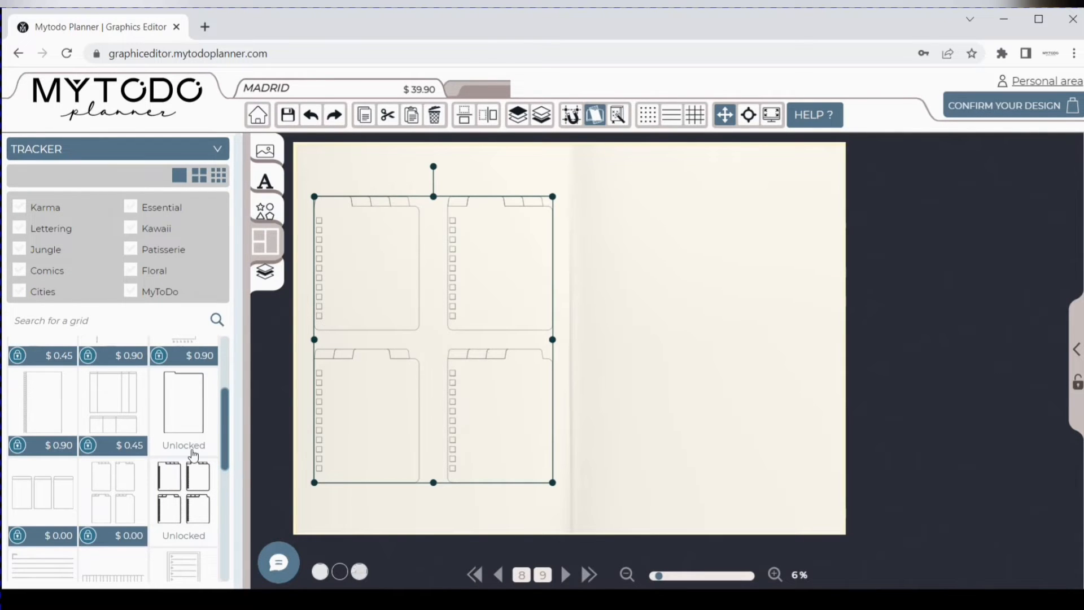
- Add the fitness tracker with activities, goals and notes sections to page 9, opposite the checklist boxes
scroll(184, 454, up, 1)
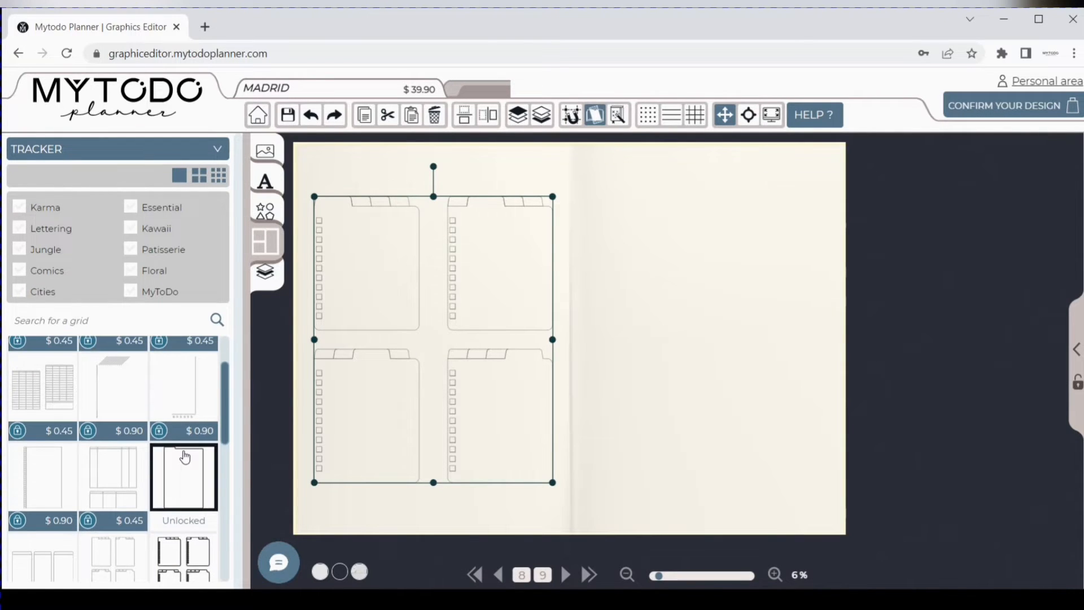
click(113, 483)
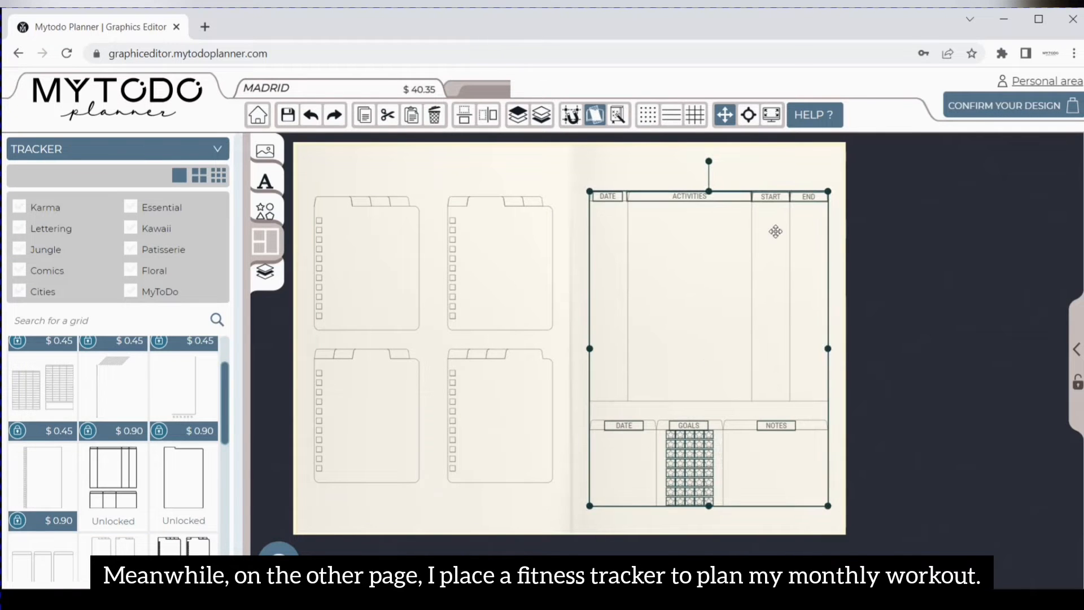
click(770, 176)
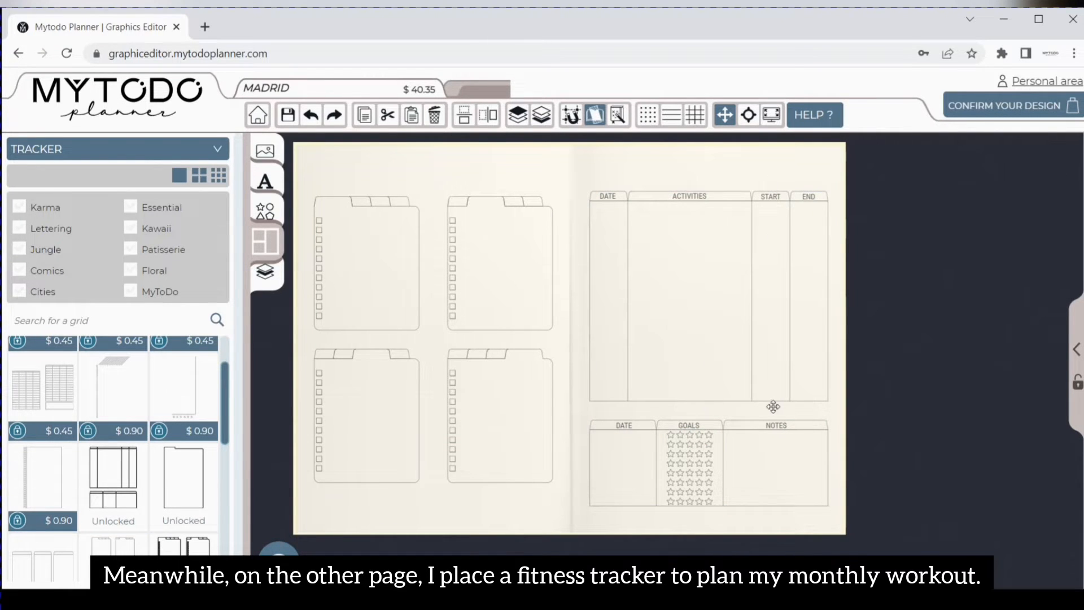
- Open the blank spread at pages 10 and 11 and insert the weekly grid with four day sections on the left page
click(1076, 349)
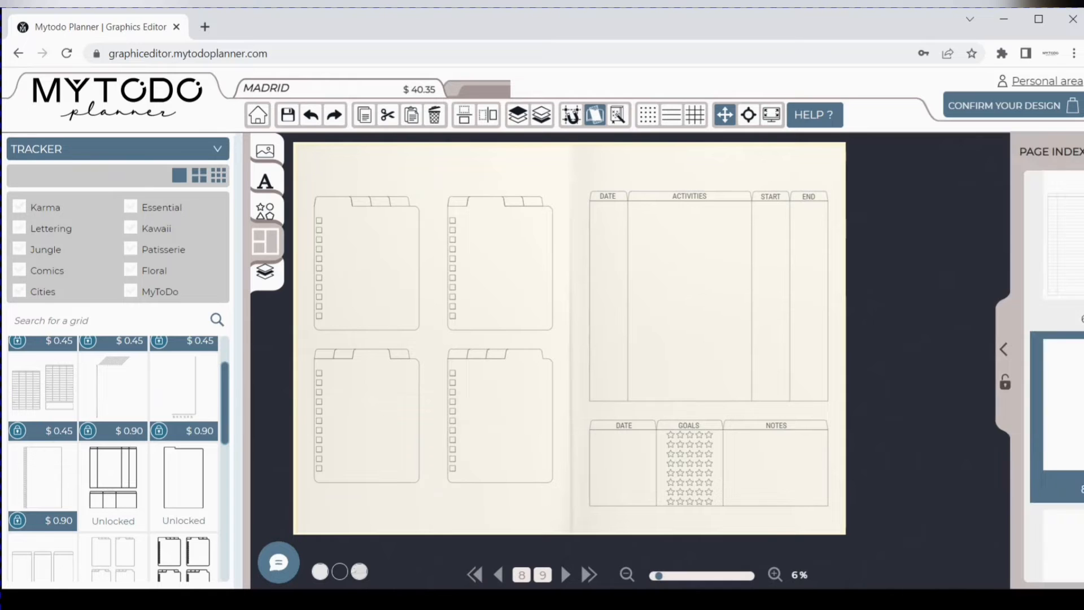
scroll(941, 511, down, 2)
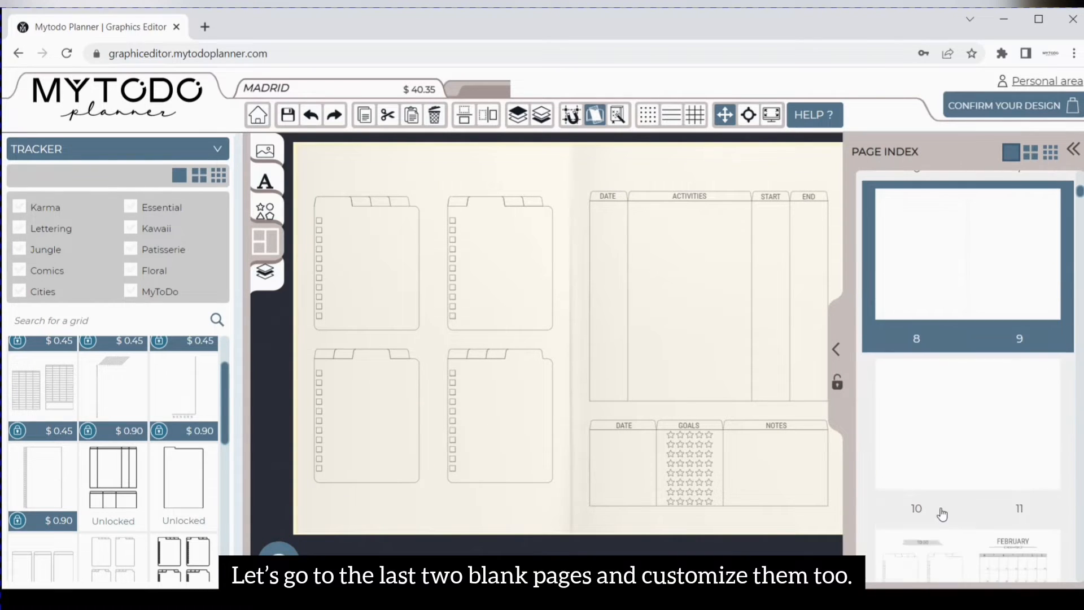
click(953, 456)
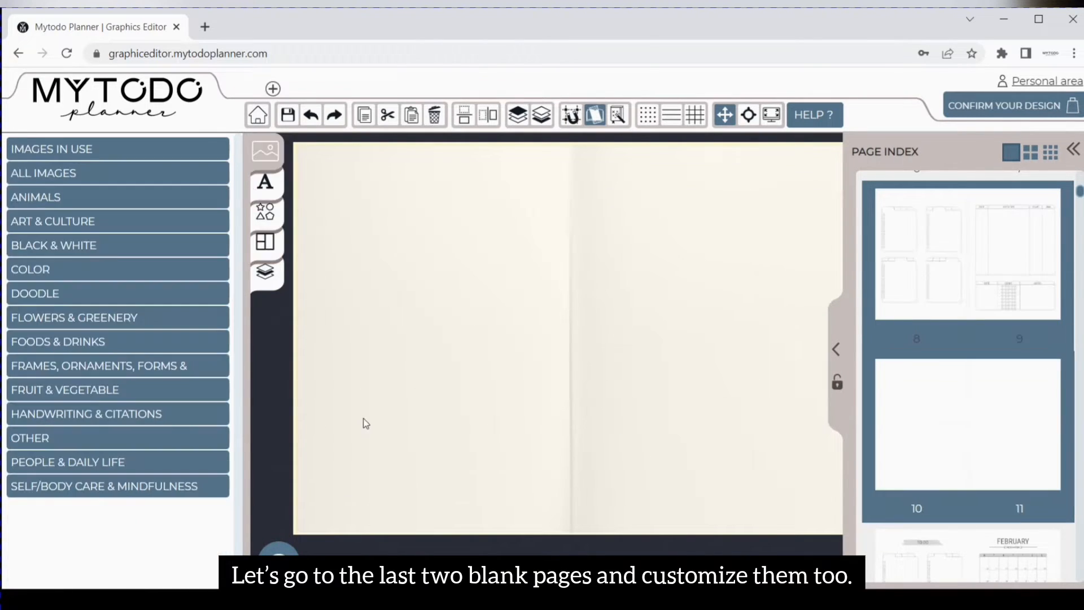
click(270, 249)
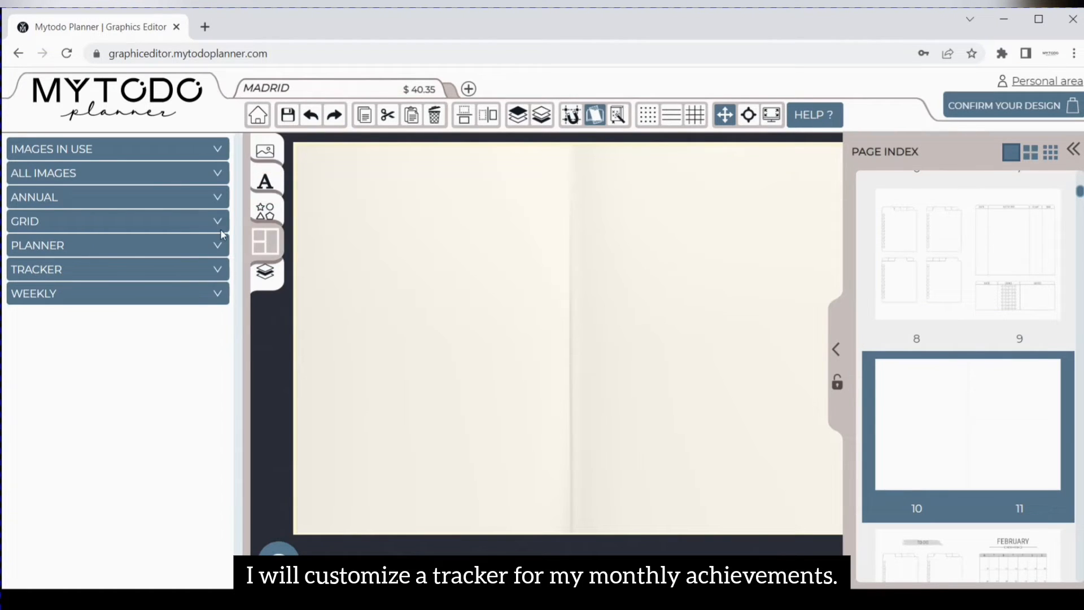
click(220, 298)
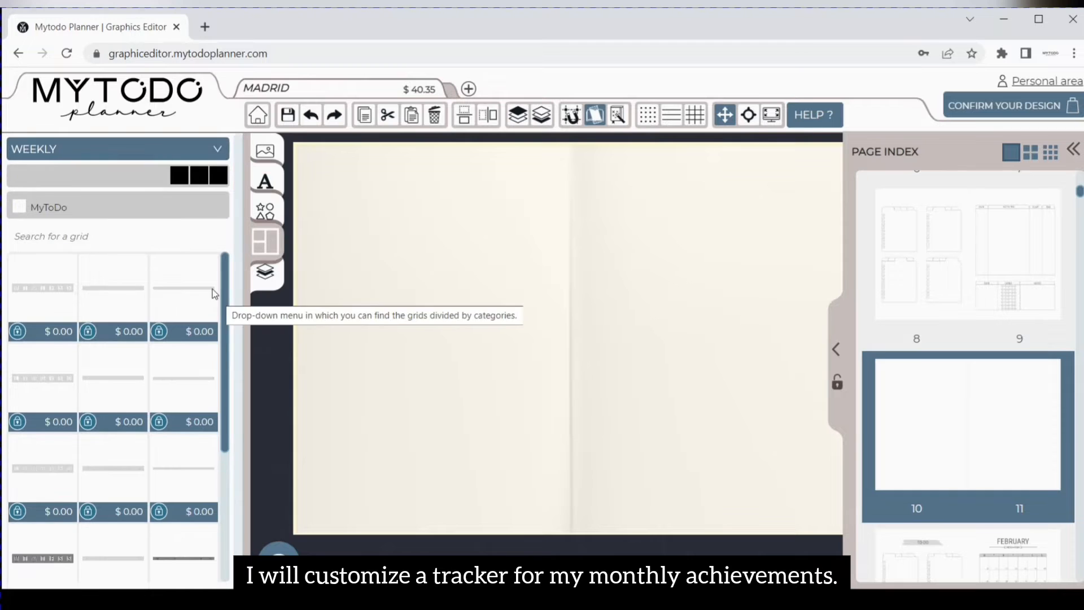
scroll(195, 316, down, 3)
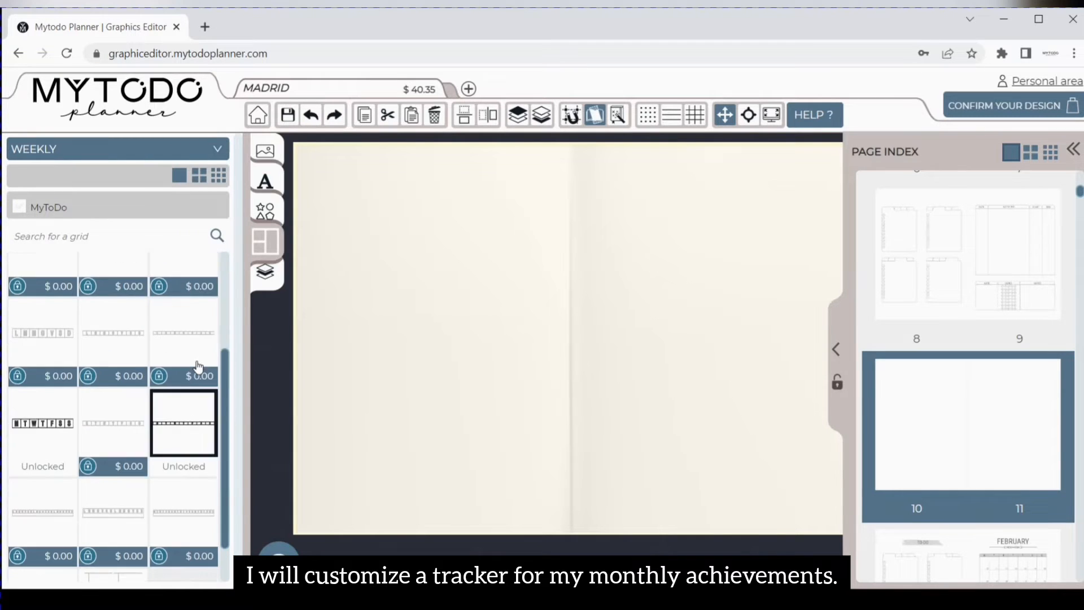
scroll(182, 475, down, 2)
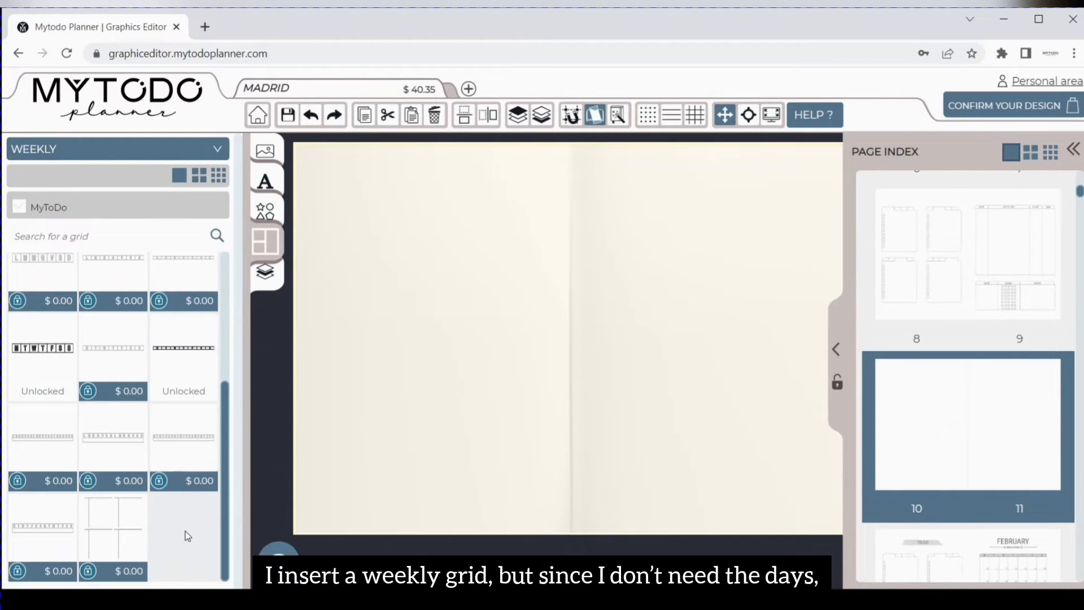
click(119, 528)
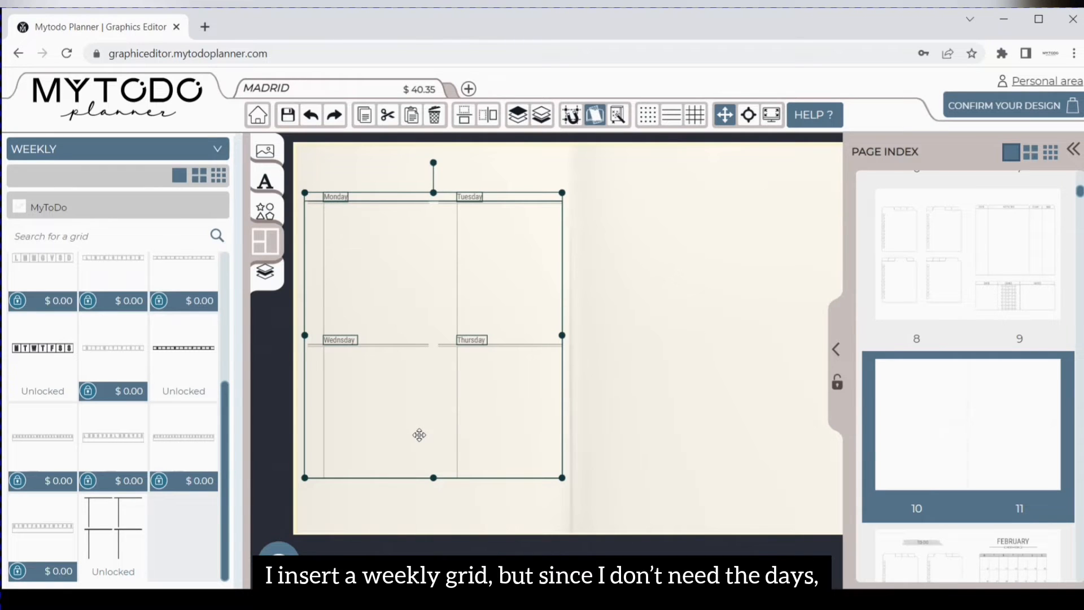
click(362, 191)
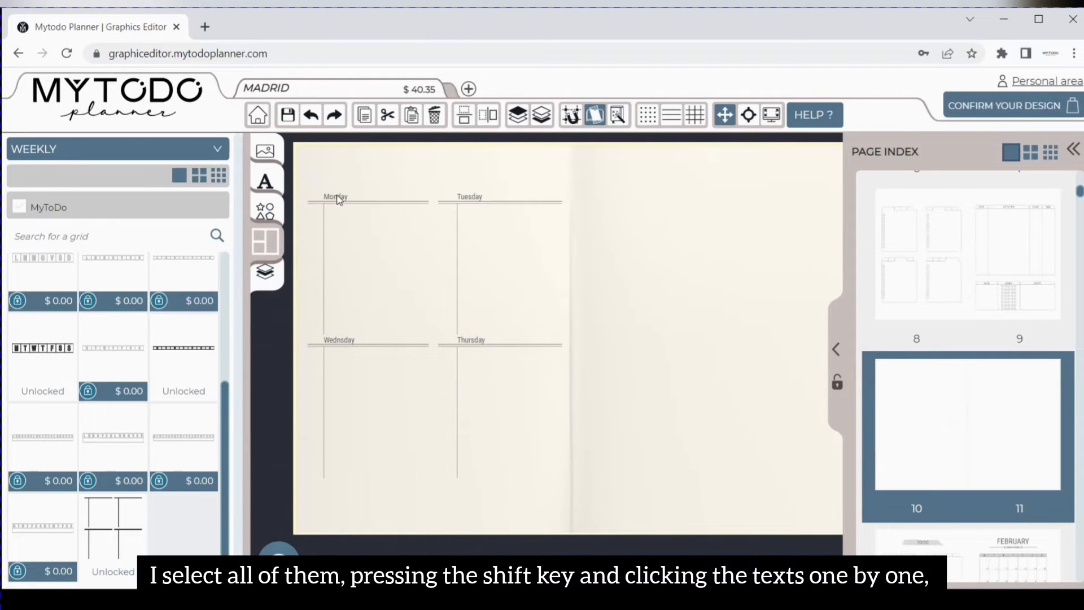
- Delete the Monday, Tuesday, Wednesday and Thursday labels from the weekly grid together
click(342, 201)
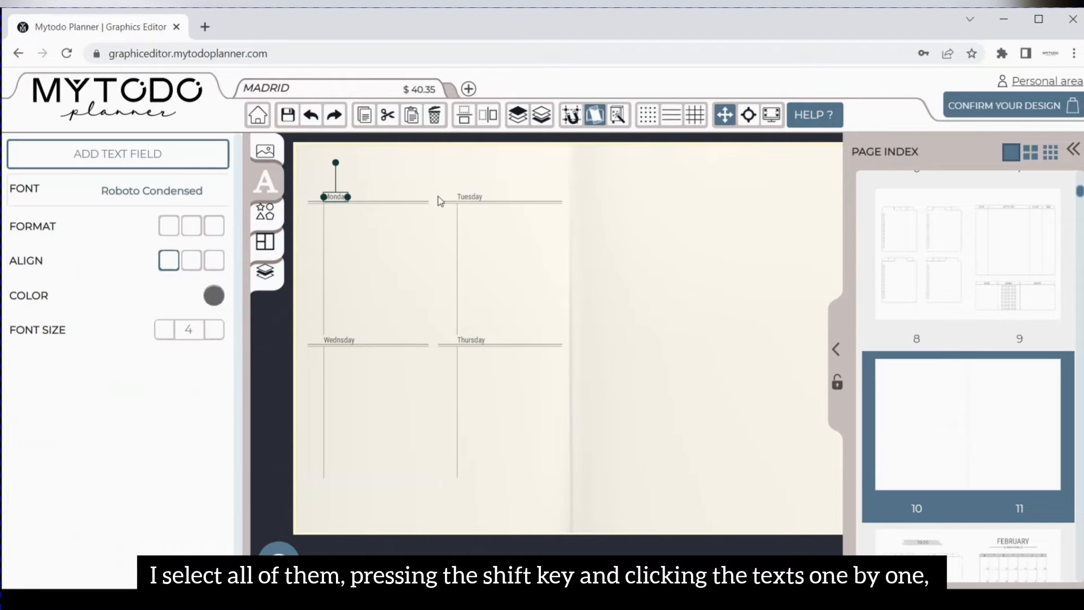
shift+click(472, 197)
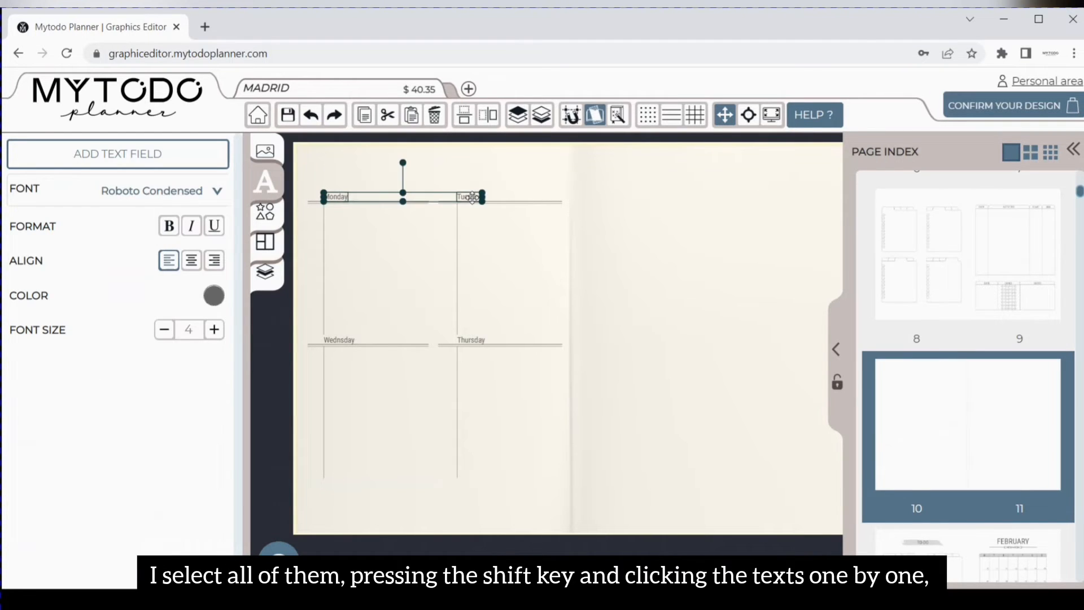
shift+click(458, 343)
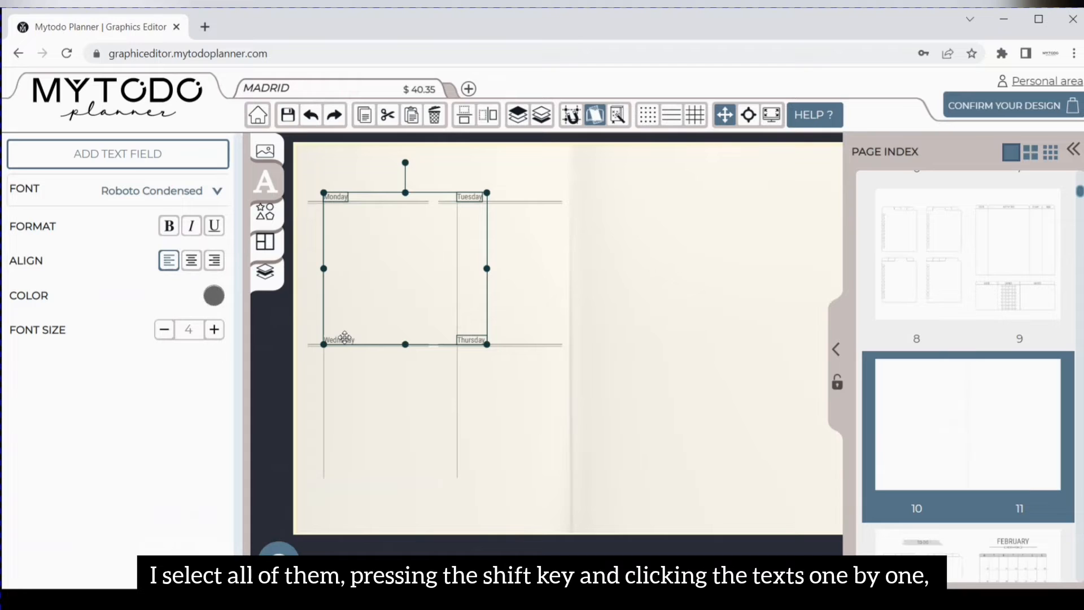
click(434, 117)
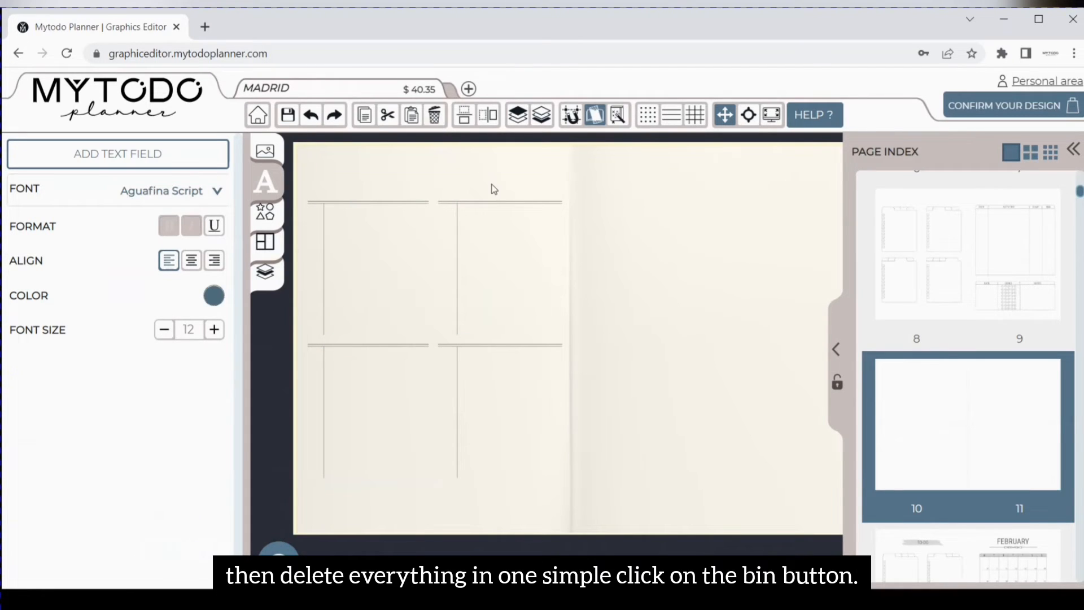
- Insert the tracker_film grid from the Tracker category into the spread at pages 10 and 11
click(263, 249)
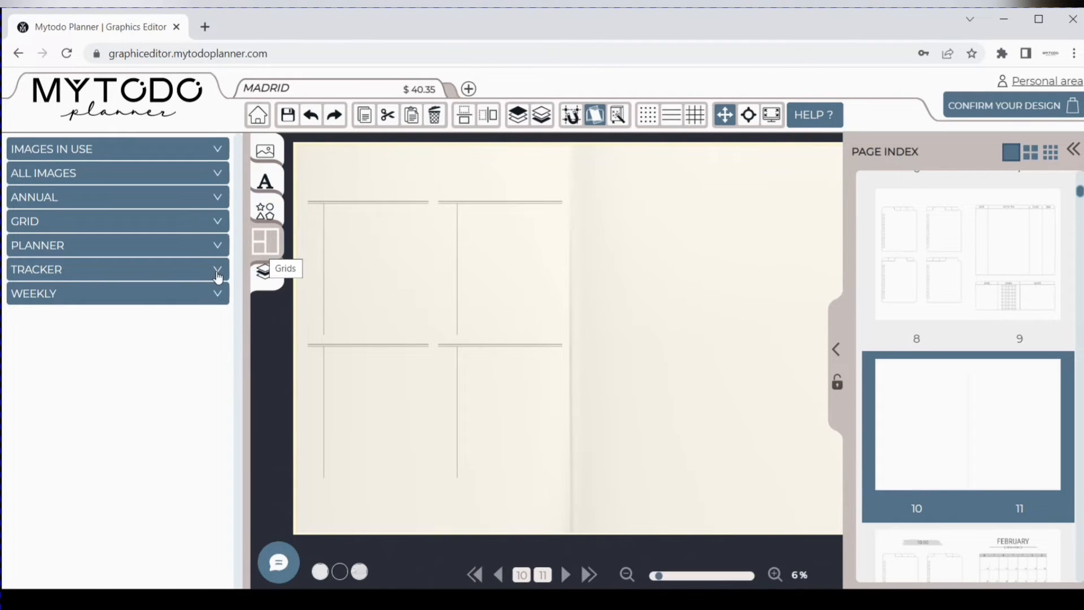
click(218, 274)
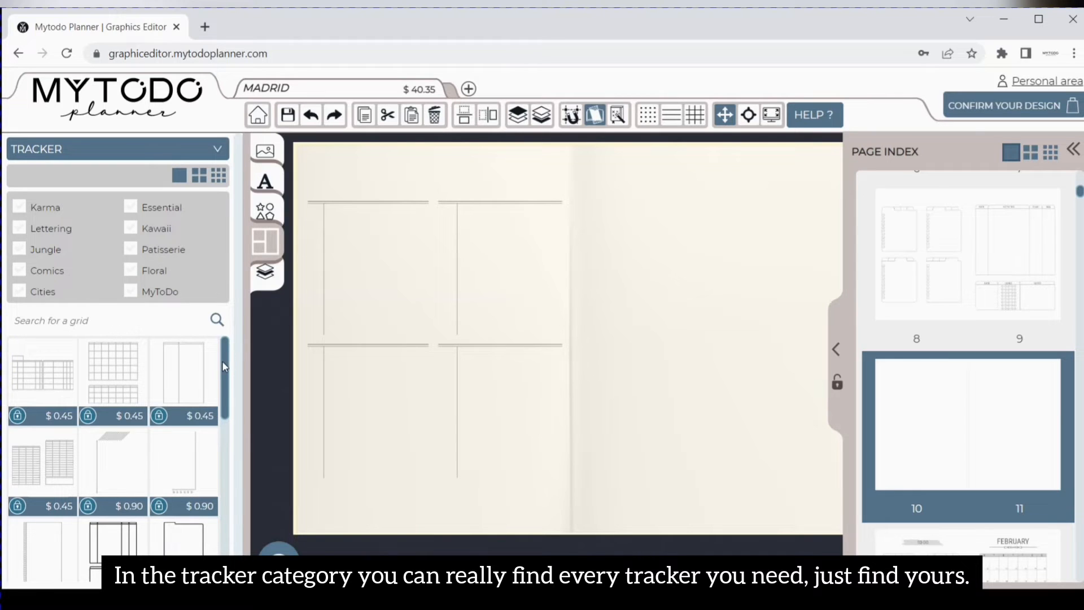
scroll(227, 361, down, 1)
scroll(228, 362, down, 3)
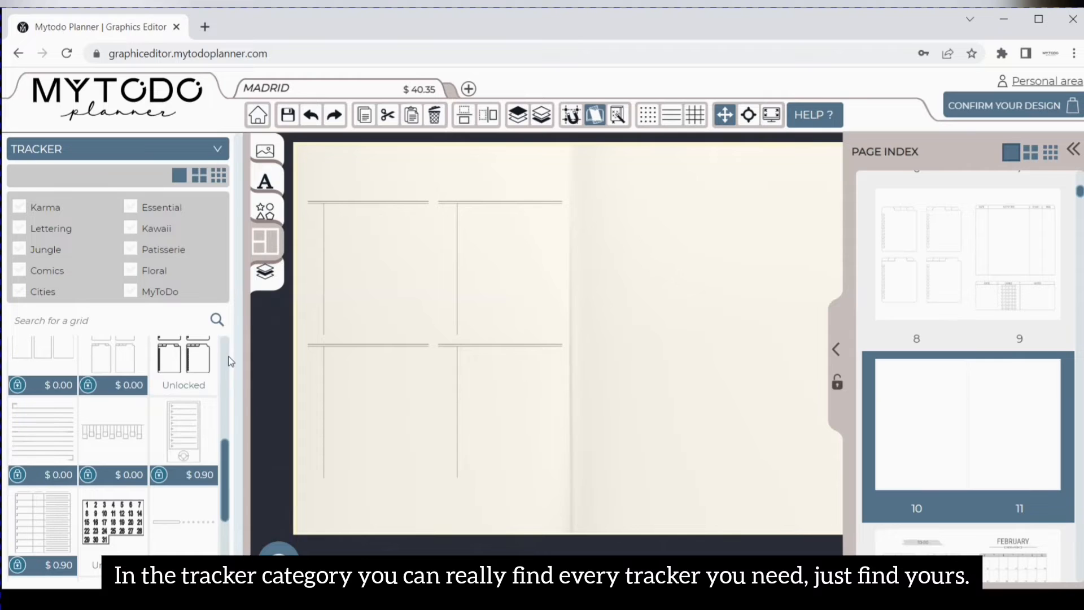
scroll(228, 361, down, 1)
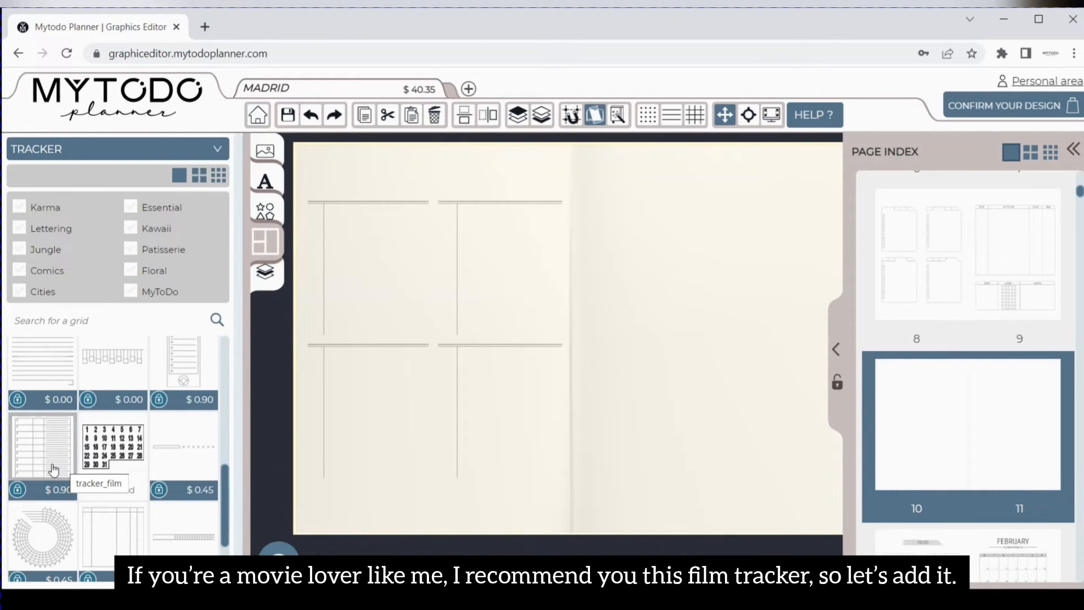
click(51, 469)
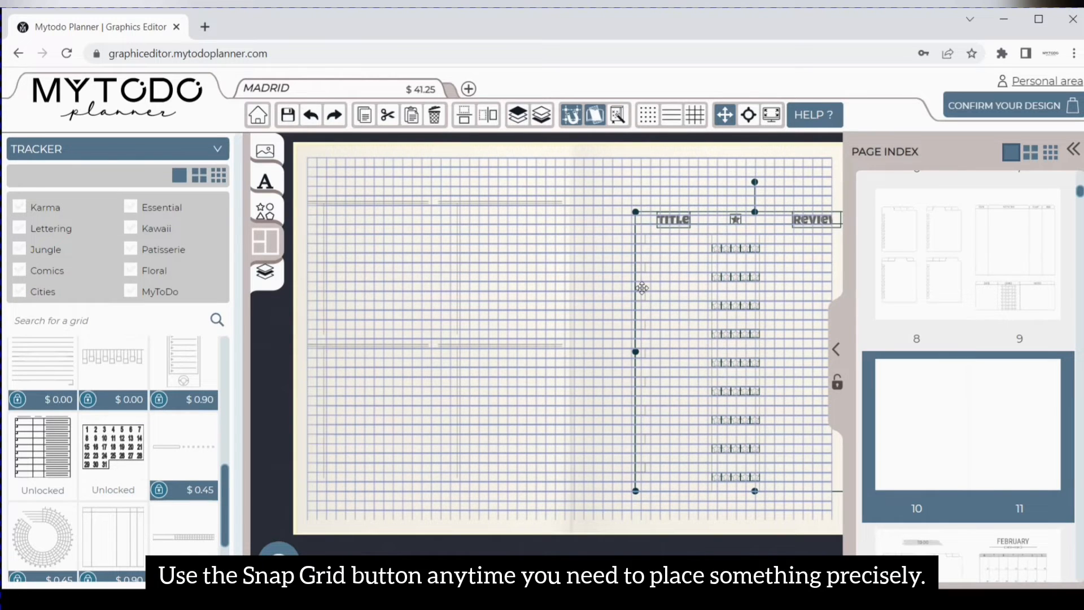
- Align the film tracker within page 11 using the snap grid, and turn the snap grid off
drag(621, 279, 570, 259)
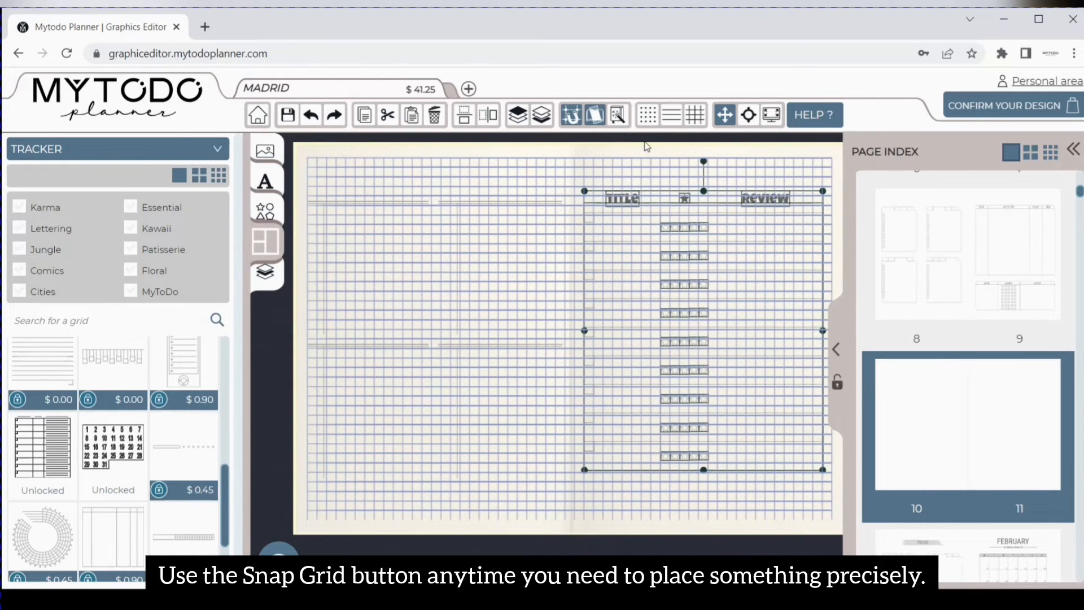
click(633, 164)
click(572, 116)
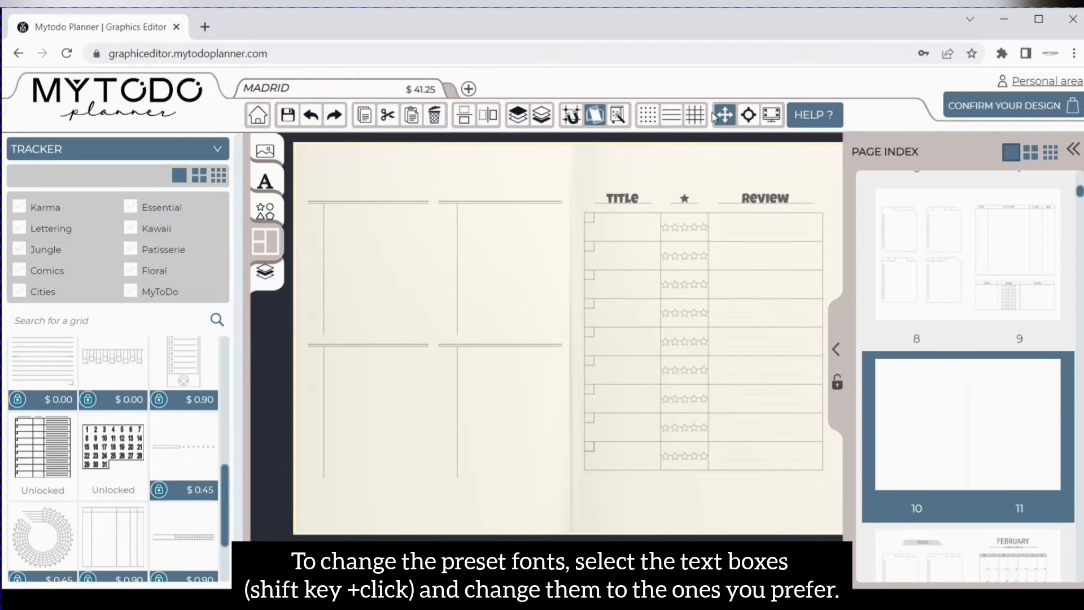
- Change the font of the film tracker's Title and Review headings to Bitter
click(754, 198)
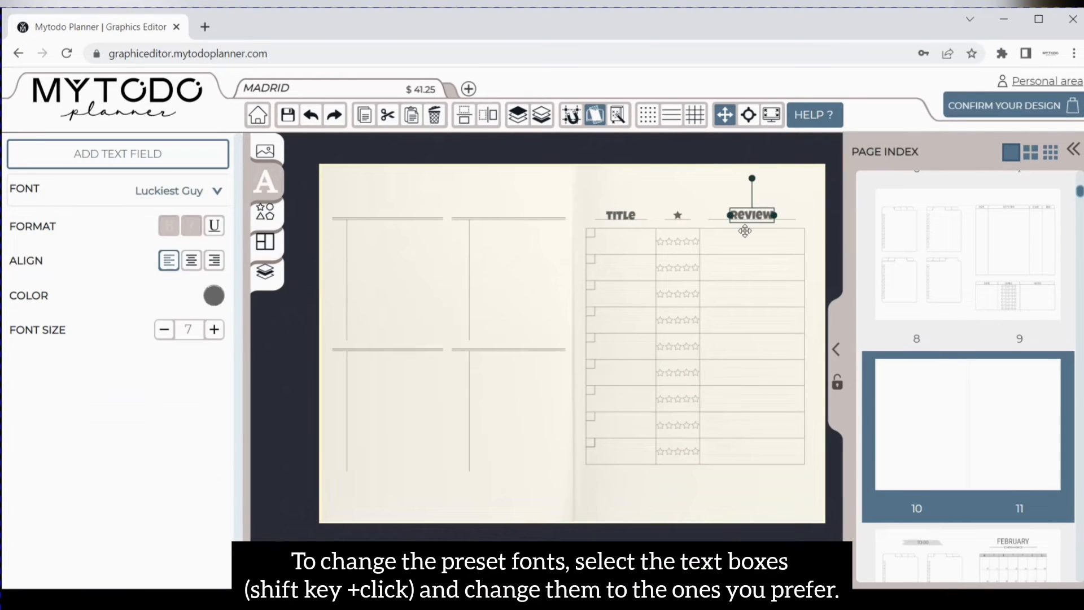
shift+click(621, 215)
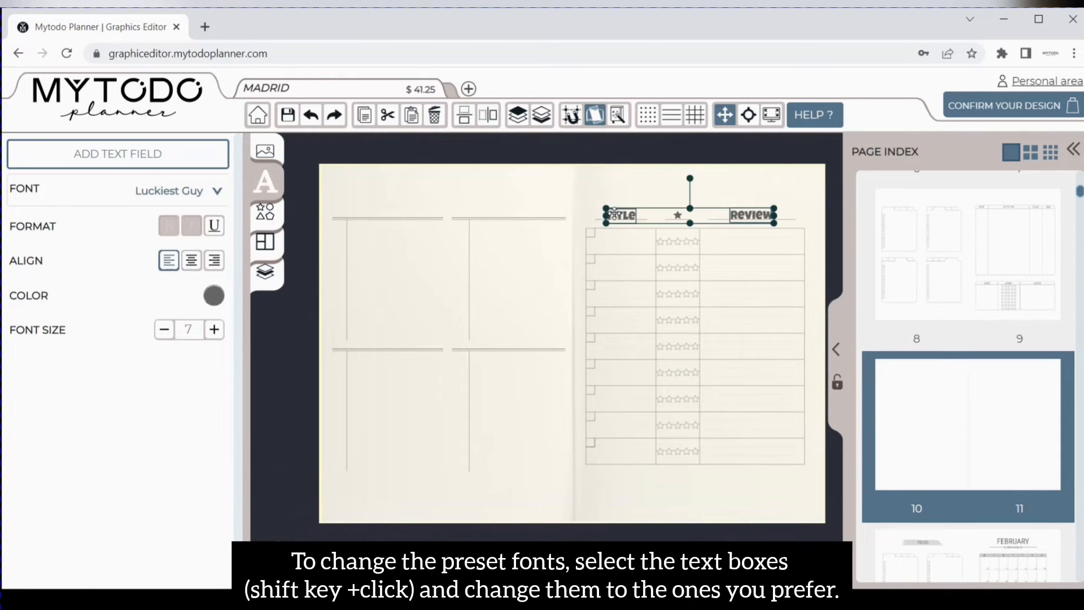
click(218, 193)
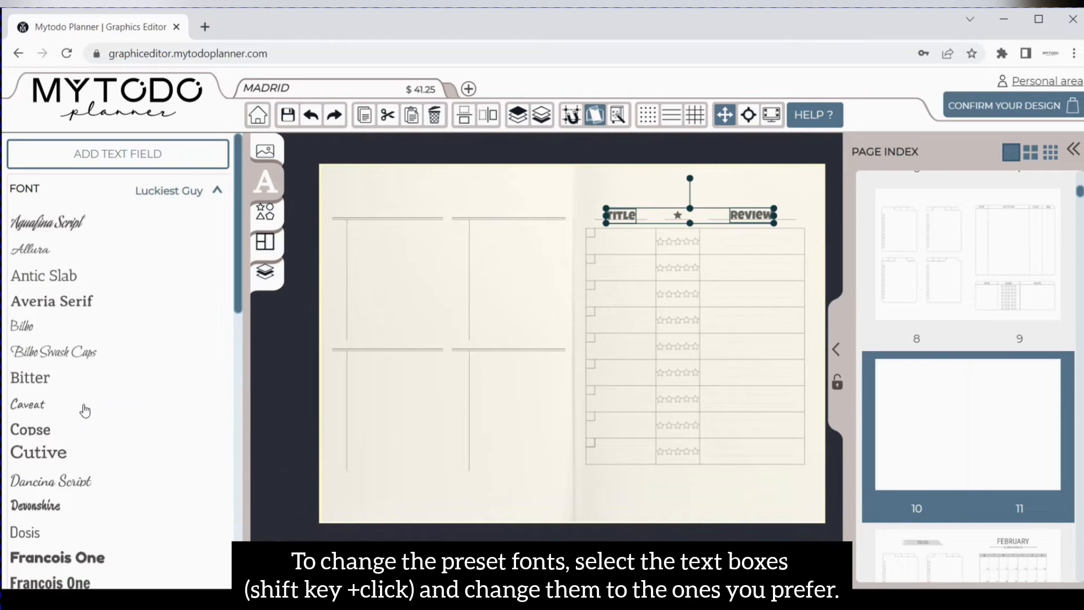
click(48, 378)
click(793, 192)
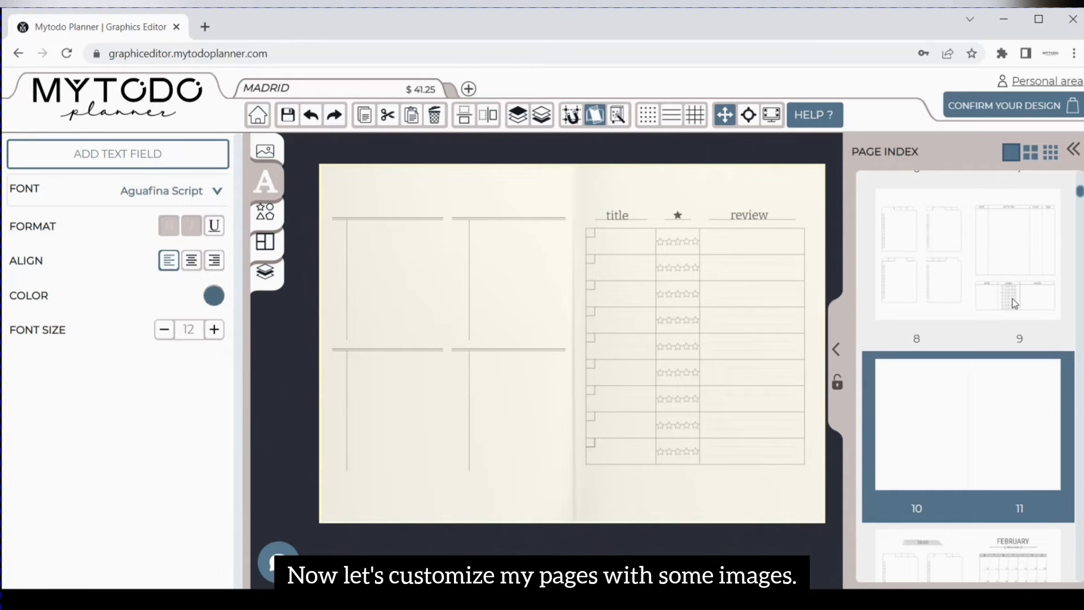
- Open the spread at pages 8 and 9 with the checklist boxes and fitness tracker
scroll(1015, 303, up, 4)
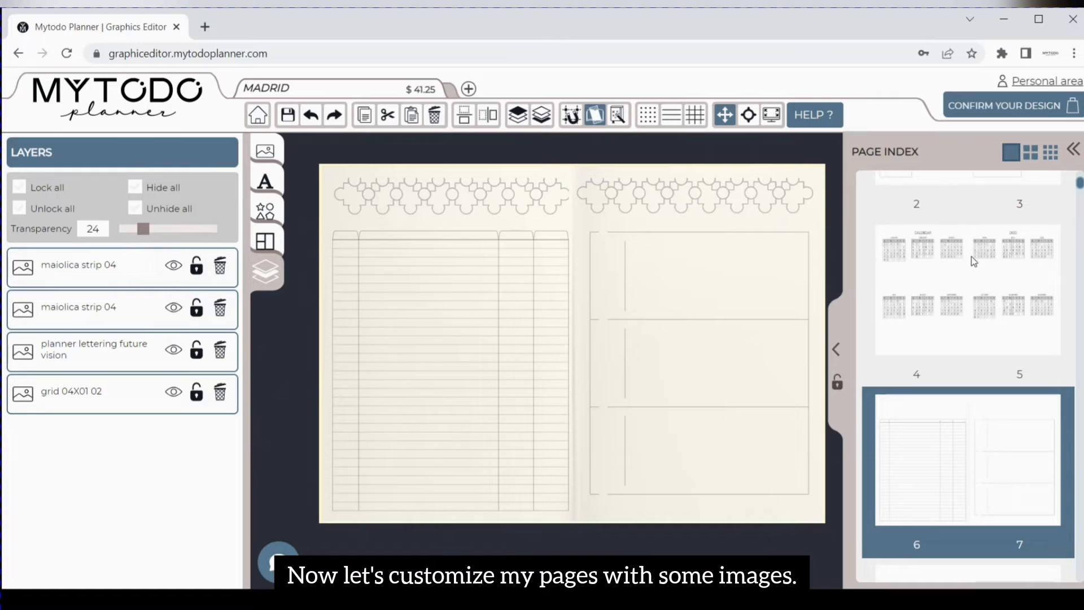
scroll(973, 263, down, 4)
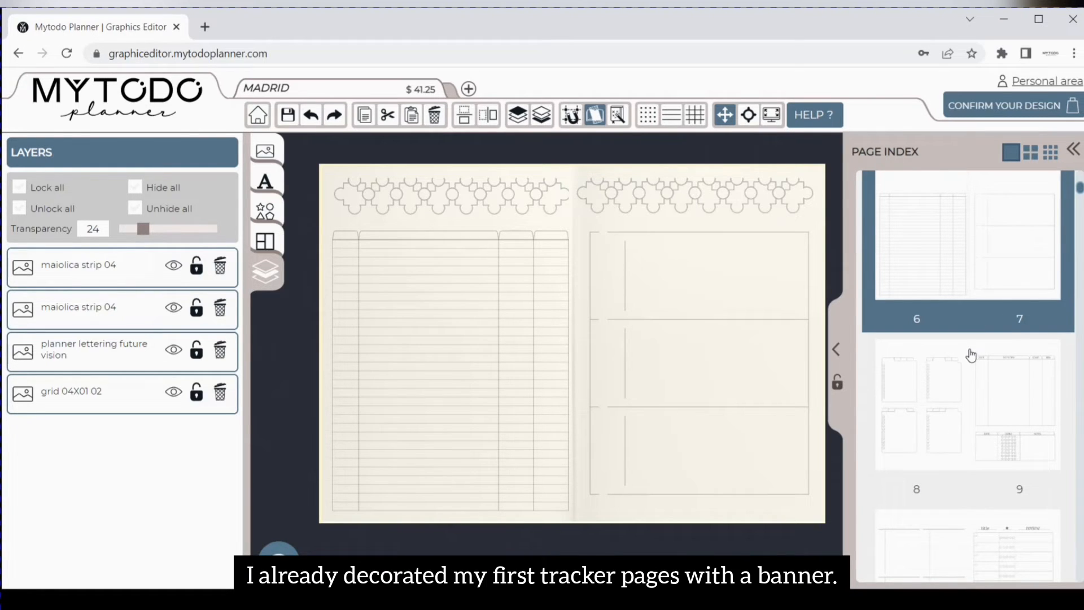
click(971, 355)
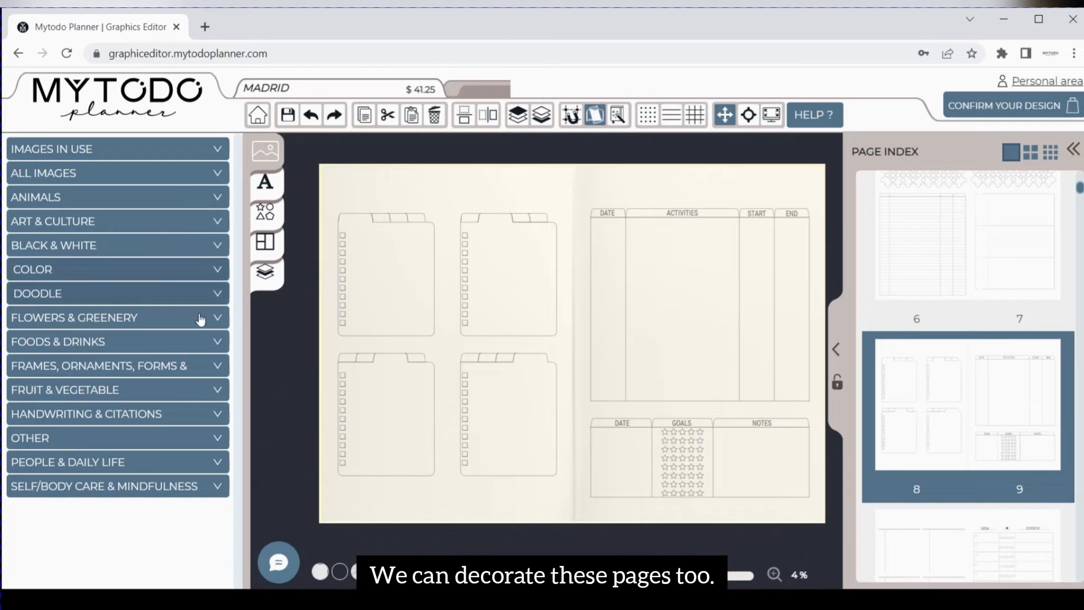
- Insert the "remember why you started" quote from Handwriting & Citations, filtered to the Lettering and Karma styles
click(218, 417)
click(130, 207)
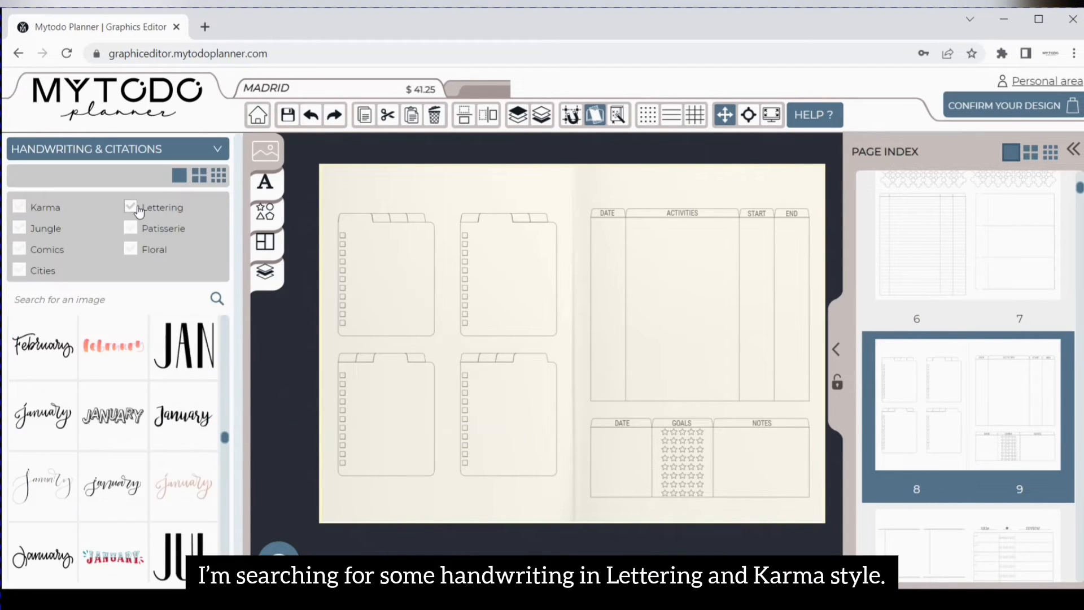
click(19, 207)
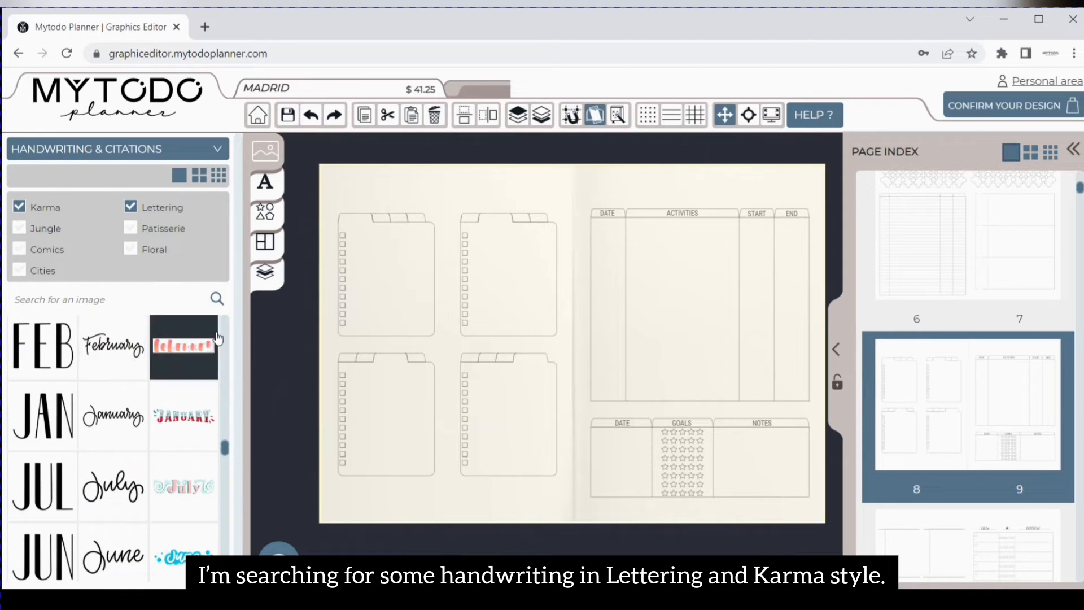
scroll(192, 393, down, 5)
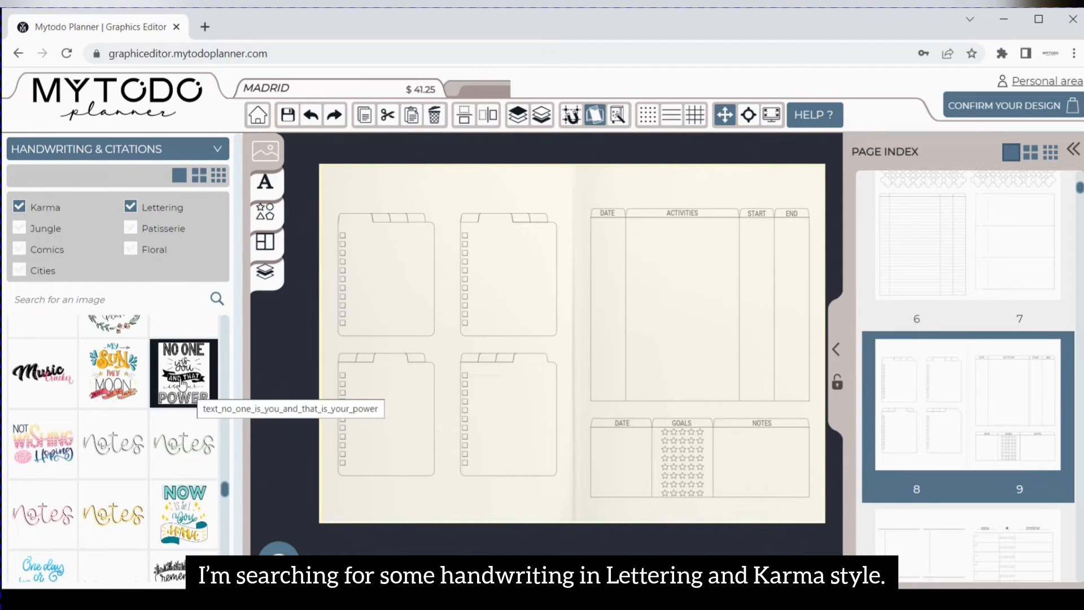
scroll(182, 384, down, 1)
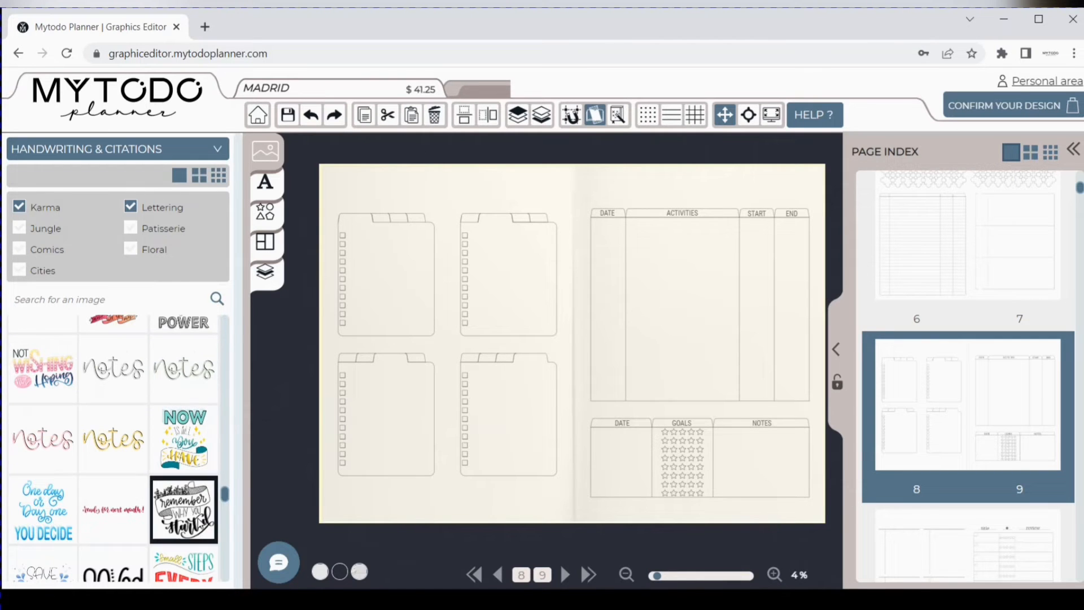
click(184, 508)
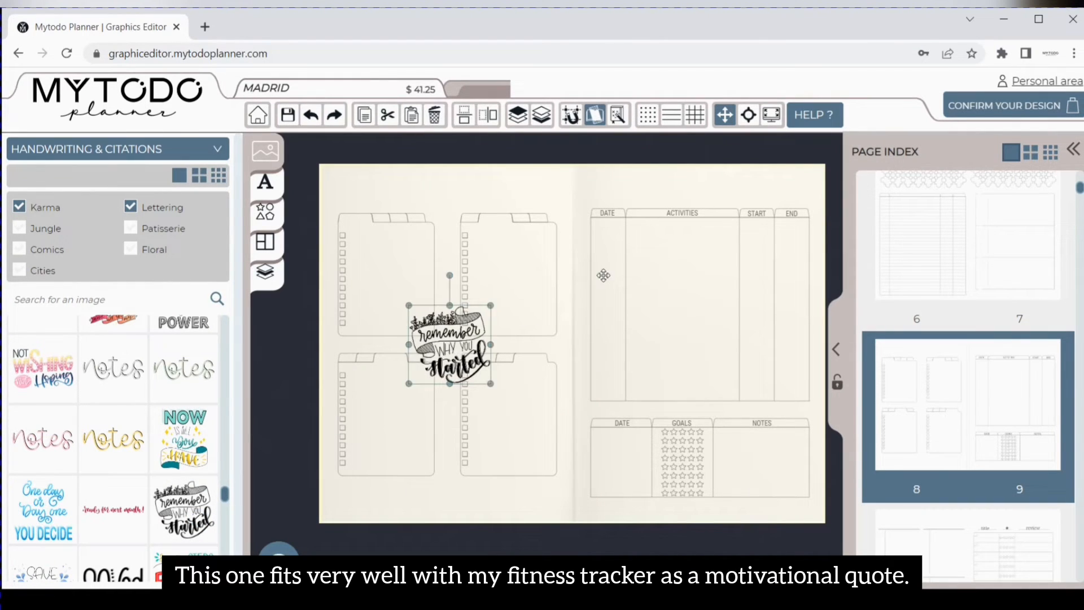
- Scale down the motivational quote and place it inside the Notes box of the fitness tracker on page 9
drag(604, 275, 627, 220)
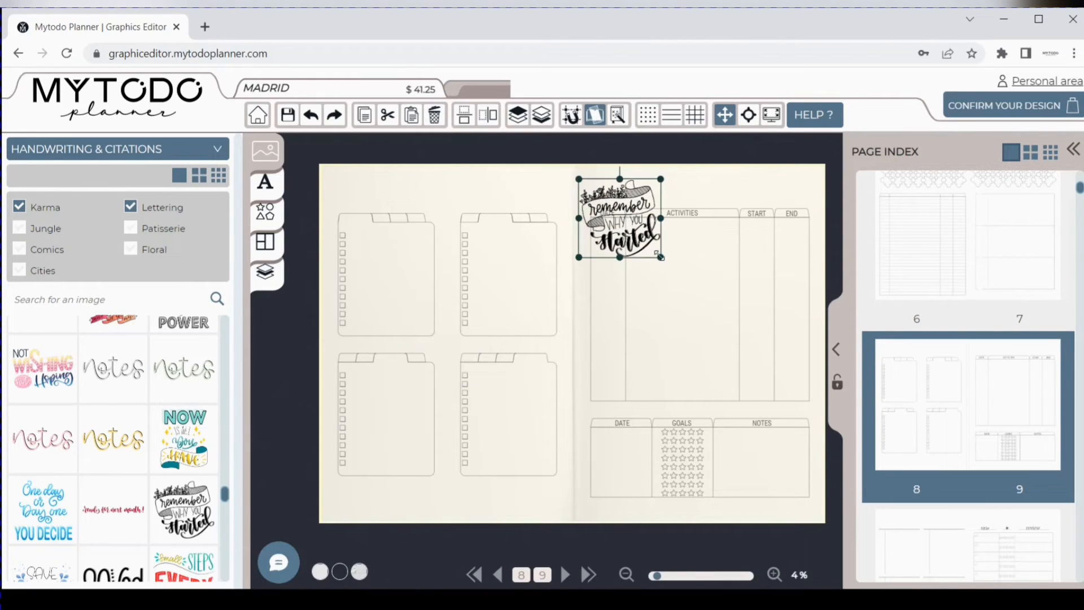
drag(660, 257, 761, 465)
click(815, 417)
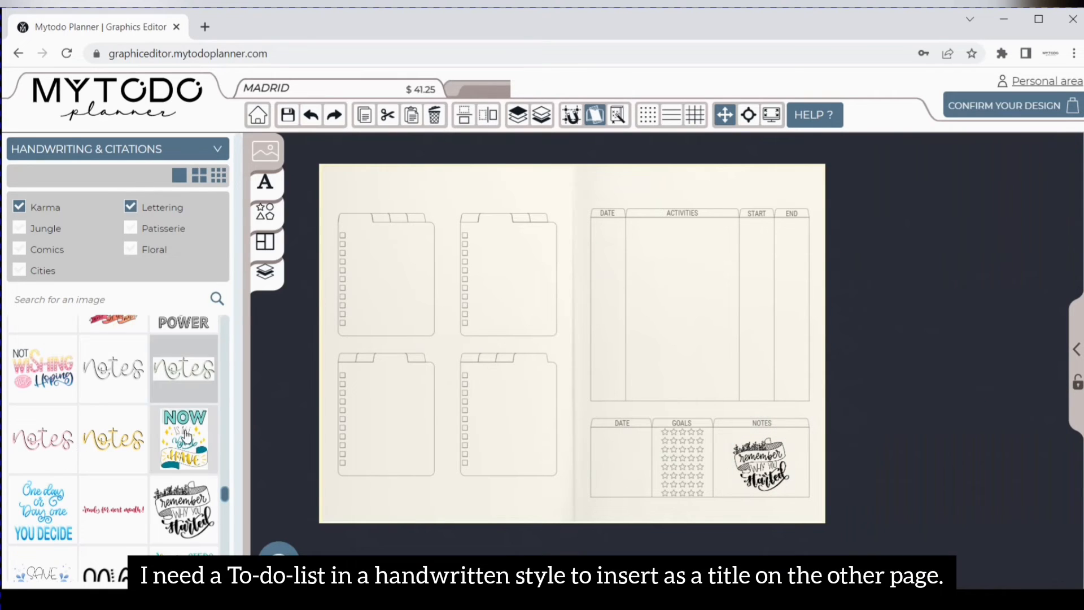
- Insert a handwritten gray "To Do List" title and center it above the checklist boxes on page 8
scroll(183, 441, down, 3)
scroll(186, 445, down, 3)
scroll(187, 446, down, 5)
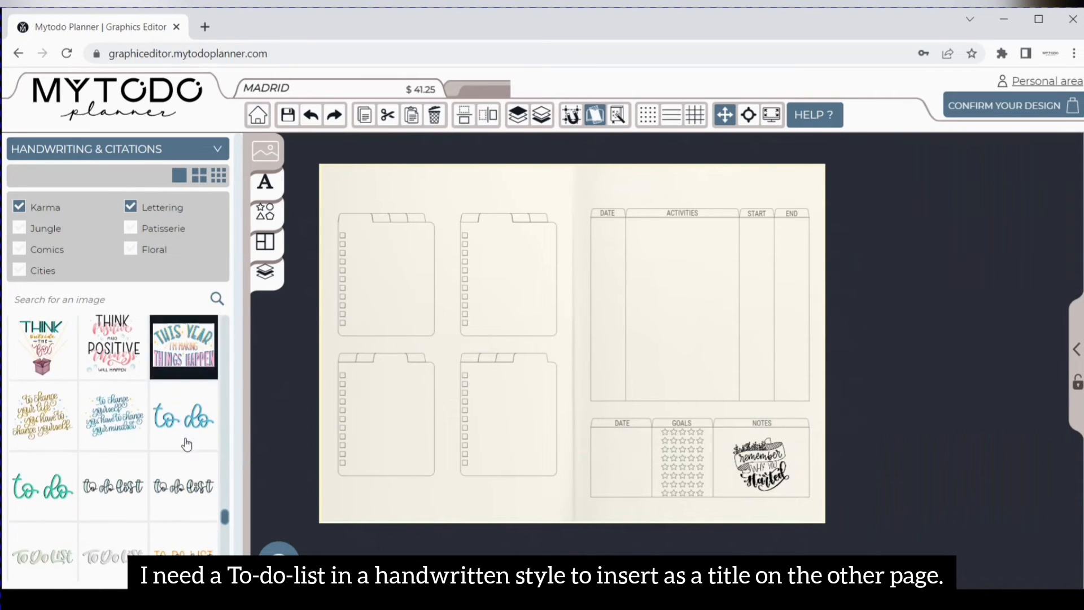
click(113, 489)
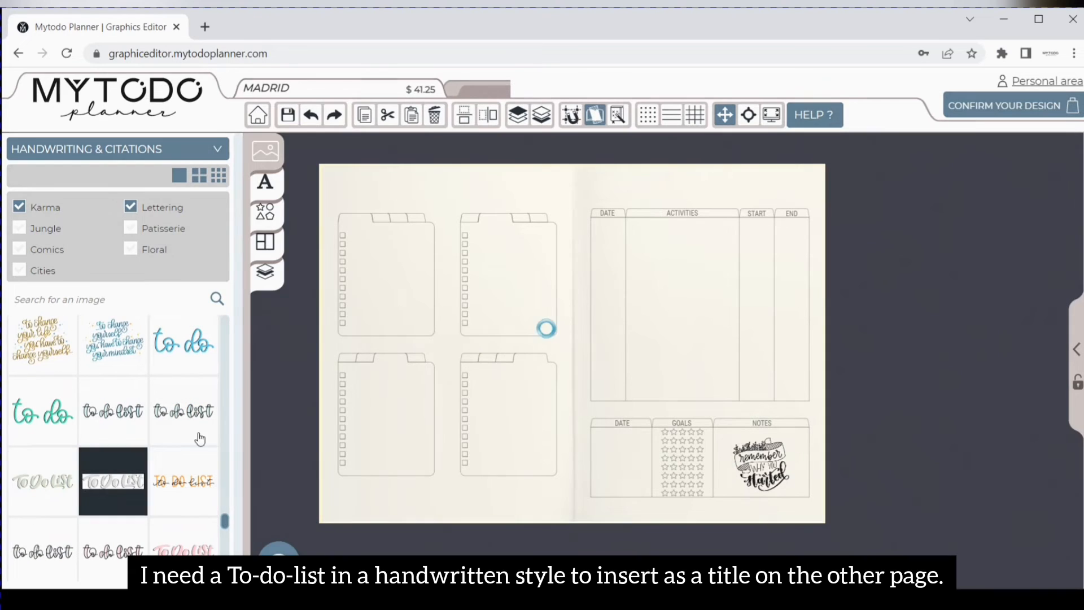
drag(458, 350, 454, 191)
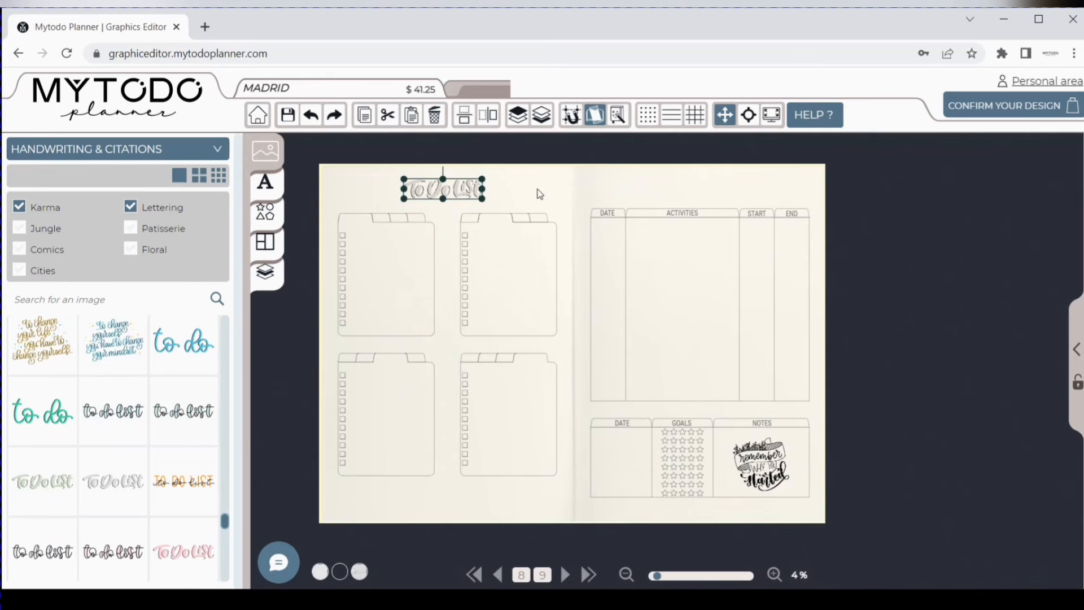
click(875, 323)
- Search the images for "goal", insert the black "Monthly Goals" title and fit it above the activities table on page 9
click(136, 300)
text(goal)
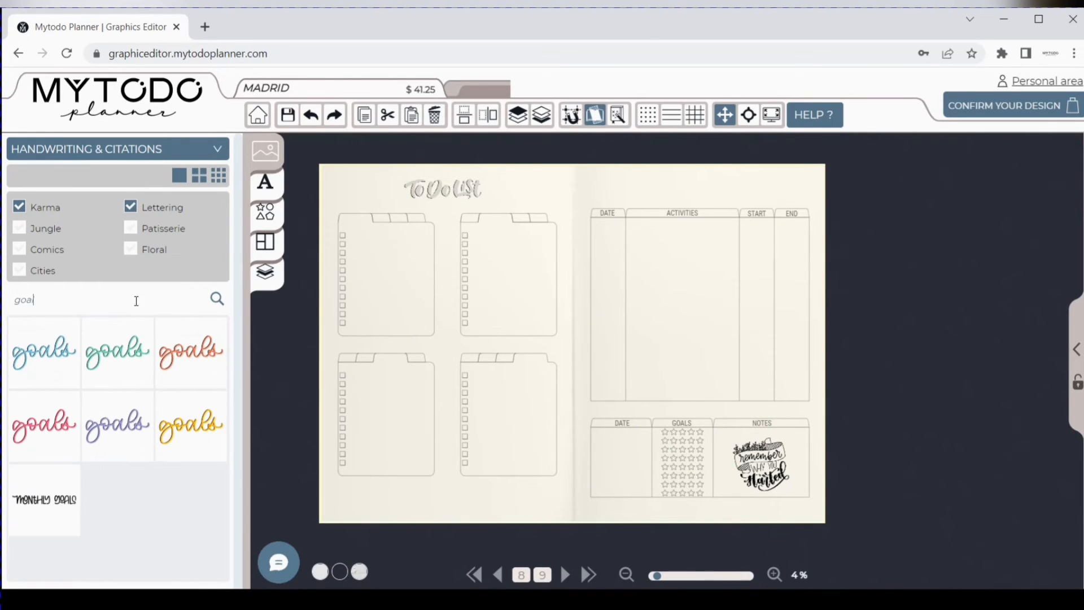
click(42, 525)
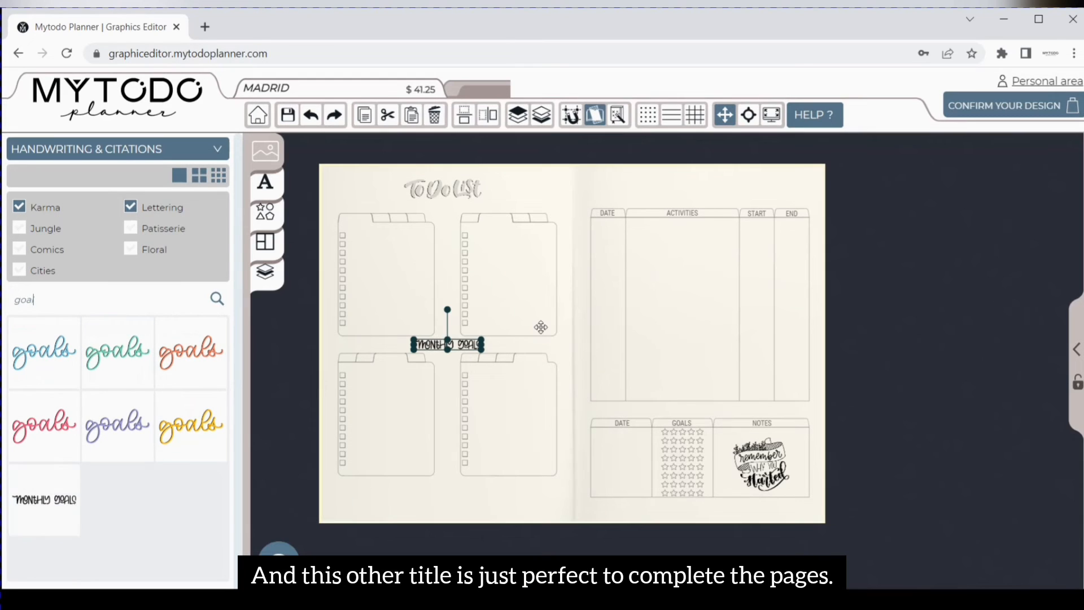
drag(467, 341, 565, 289)
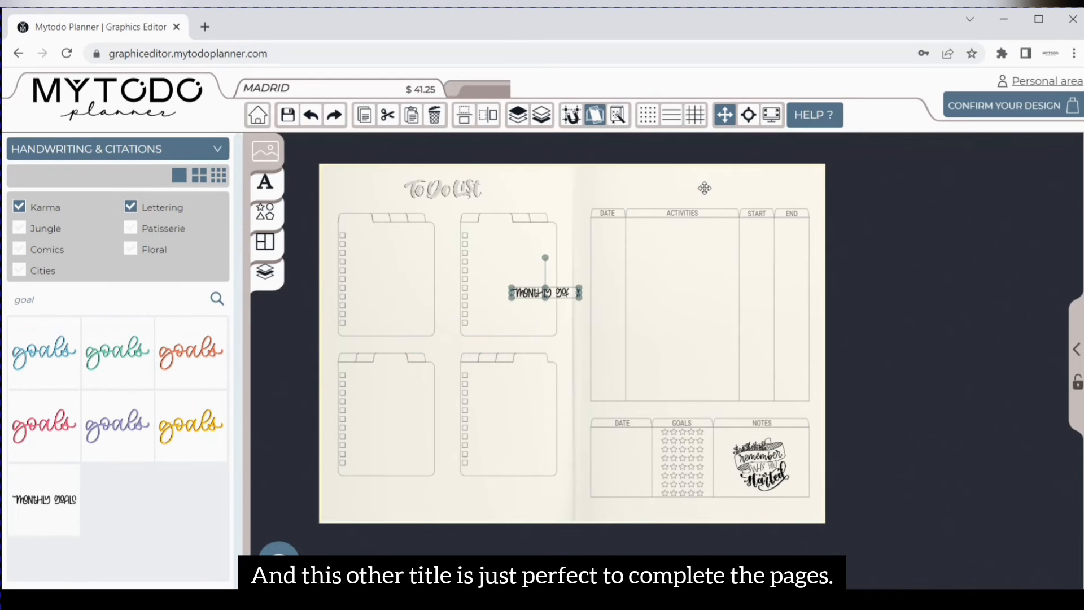
mouse_move(703, 188)
mouse_down()
mouse_move(730, 204)
mouse_move(717, 192)
mouse_up()
click(795, 193)
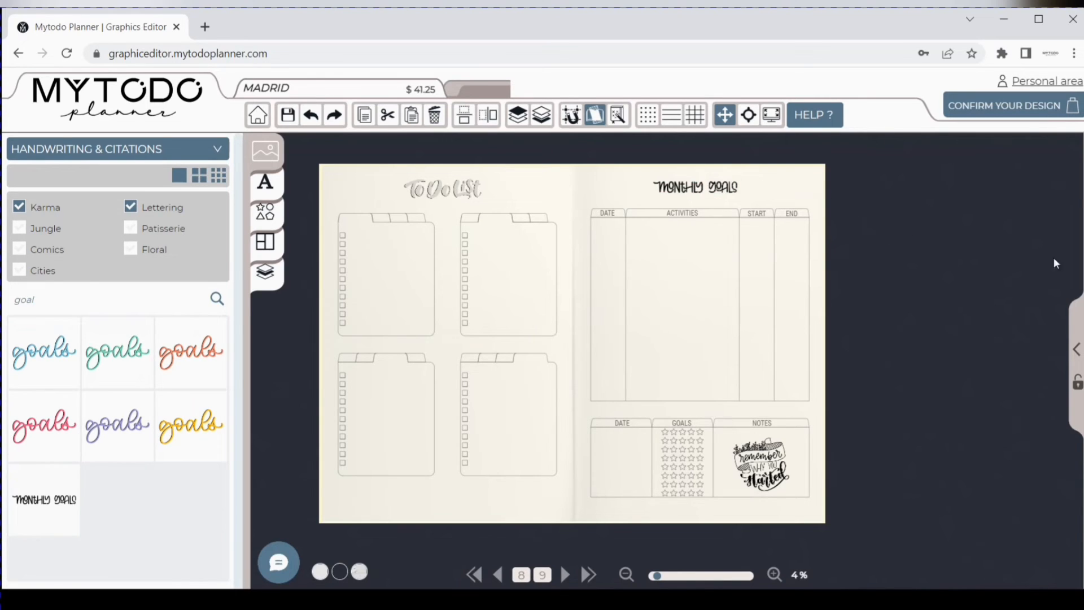
- Open the spread at pages 10 and 11 with the film tracker
mouse_move(1075, 351)
scroll(1036, 361, down, 3)
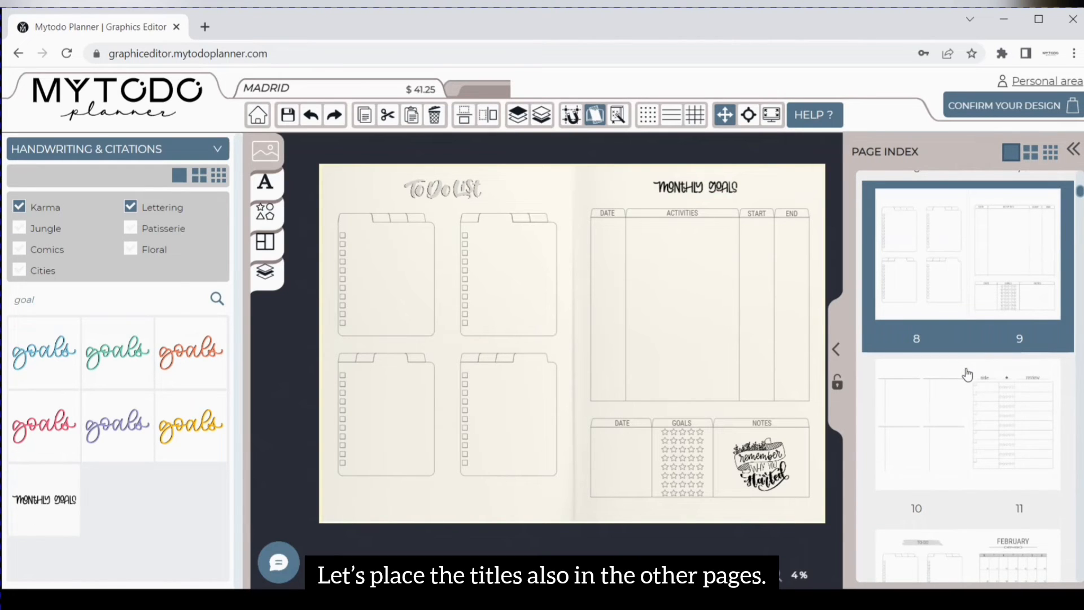
click(967, 374)
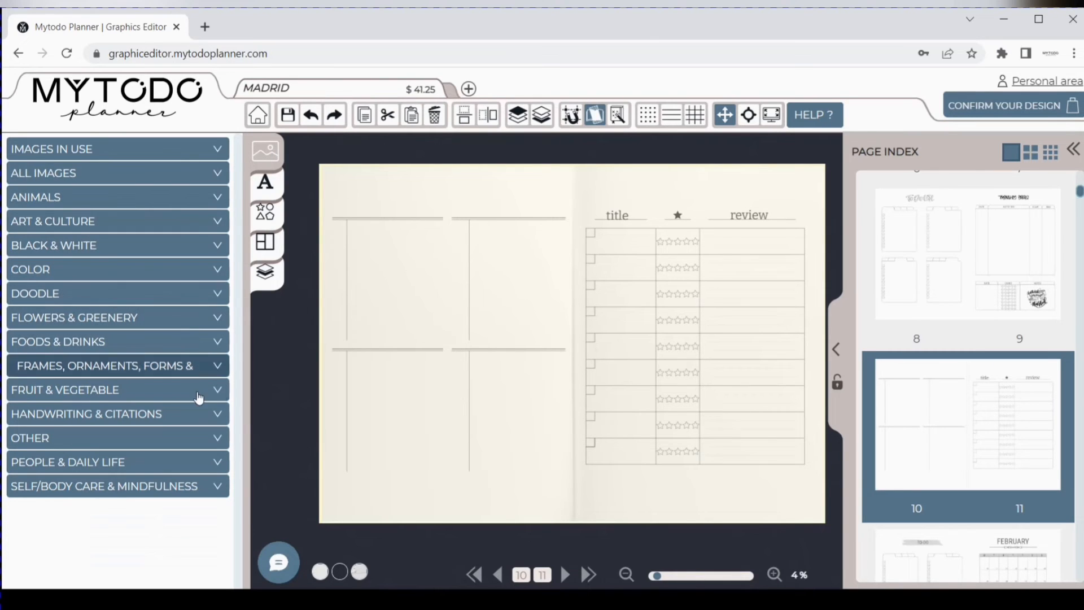
- Insert the "Gratitude" lettering from Handwriting & Citations and scale it down to fit as the title above page 10's grid
click(218, 419)
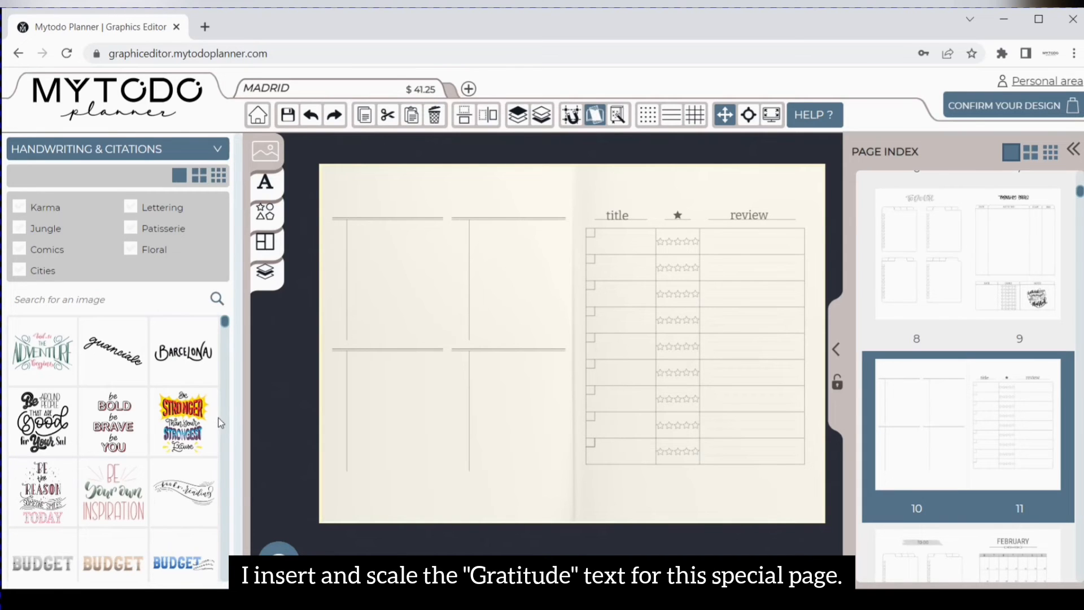
scroll(197, 497, down, 5)
click(186, 489)
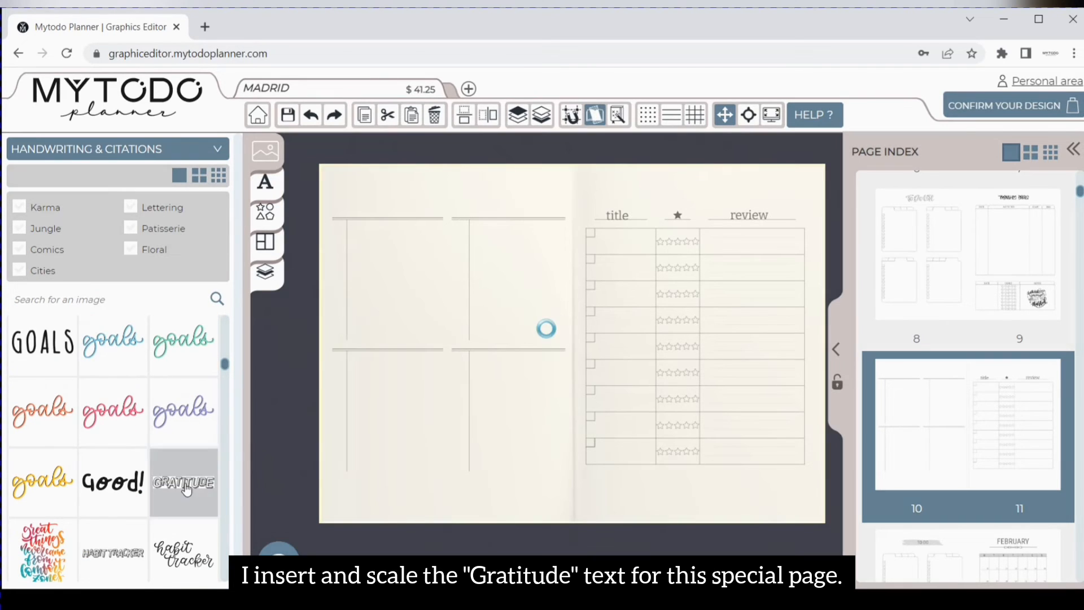
drag(459, 321, 424, 232)
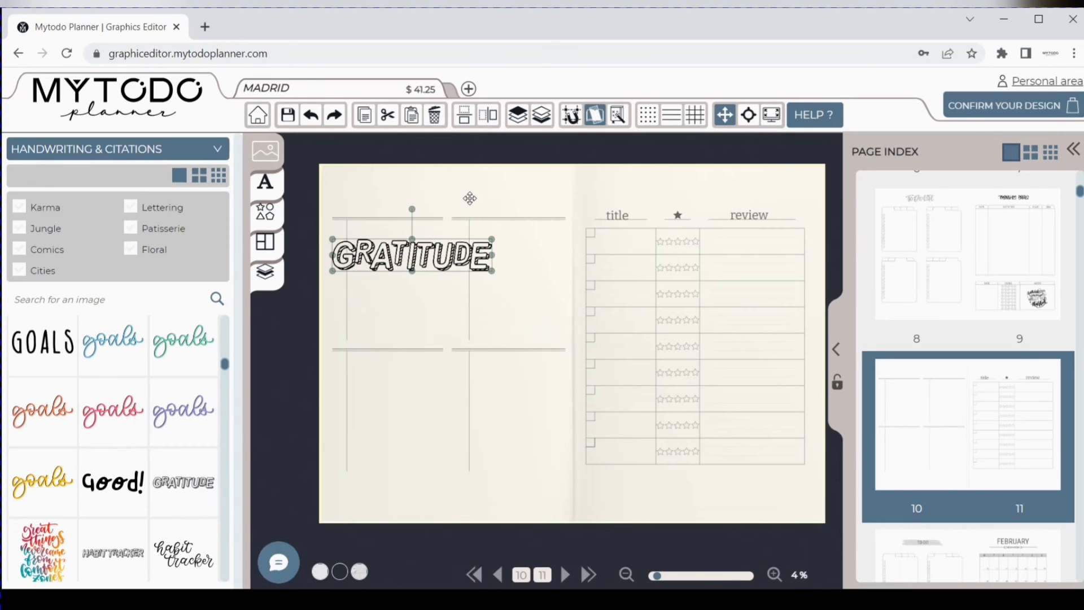
drag(434, 261, 470, 198)
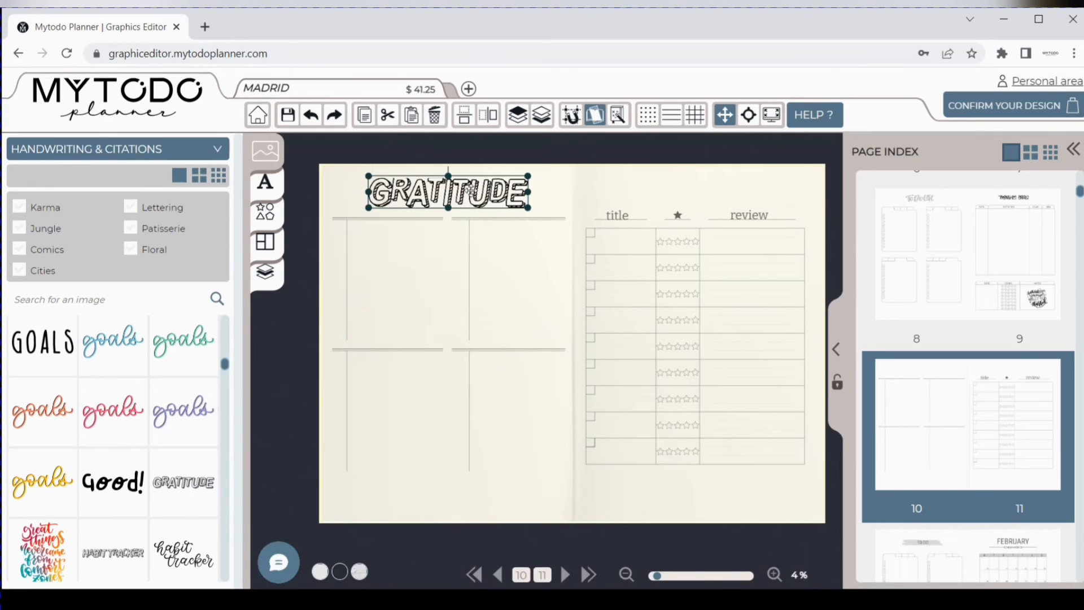
drag(528, 176, 479, 195)
- Insert the "I'm ready to enter in a new world" quote and move it to the upper outer corner of page 11
scroll(186, 377, down, 5)
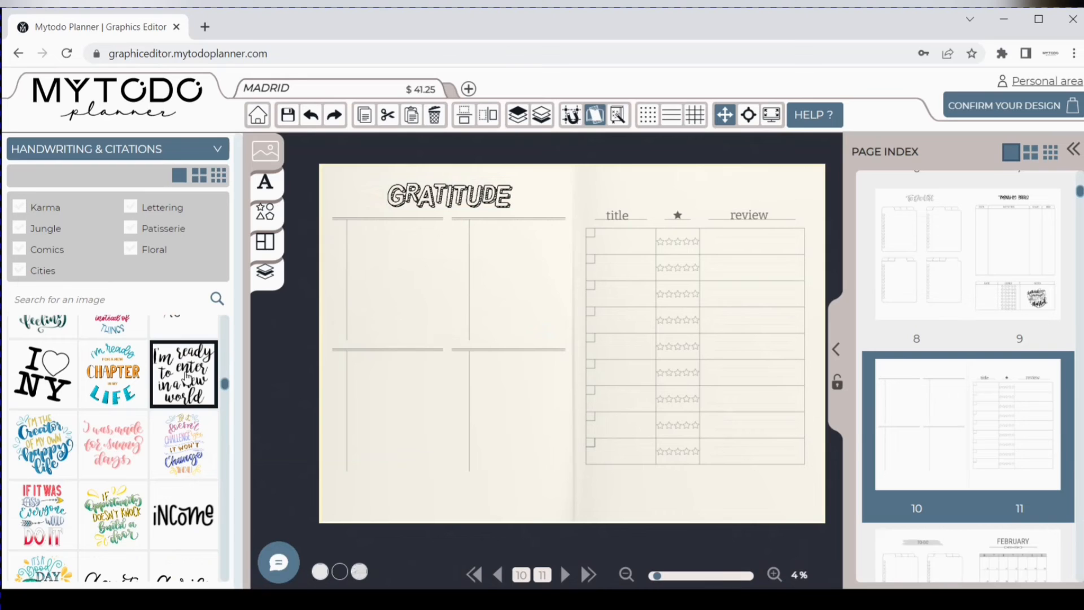
click(186, 377)
drag(444, 336, 803, 185)
- Move the whole film tracker lower on page 11 and reposition the "new world" quote in the space above it
drag(582, 202, 771, 496)
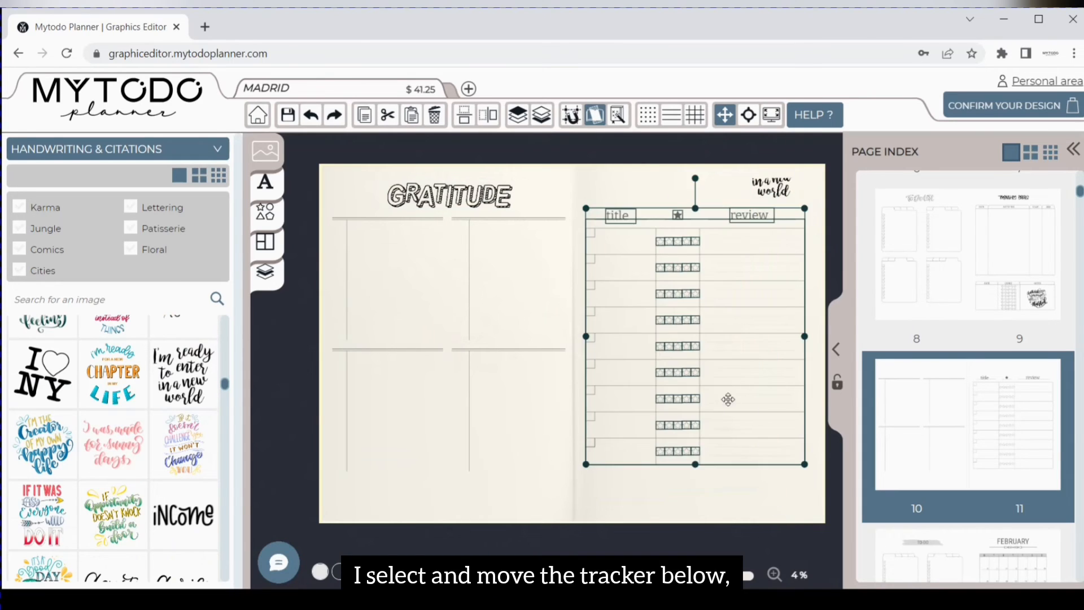
drag(726, 399, 733, 440)
click(690, 209)
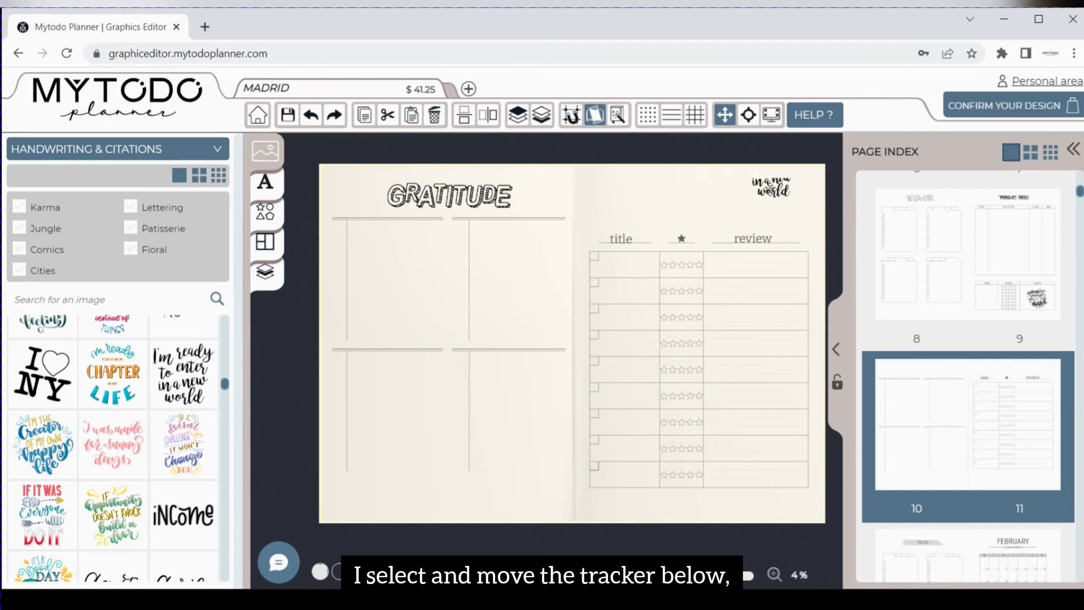
drag(766, 182, 809, 222)
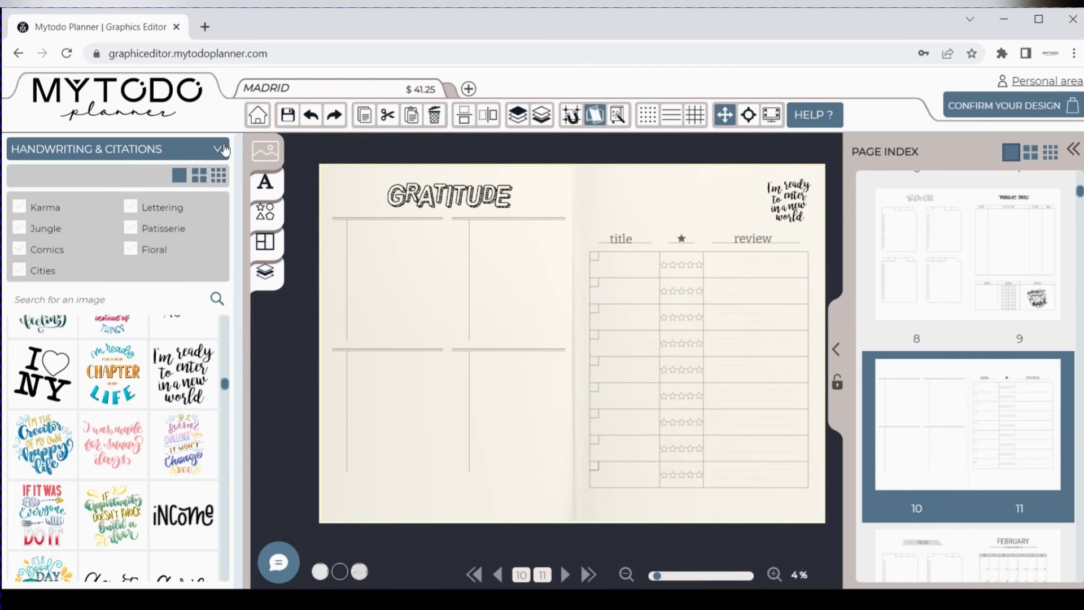
- Insert the three leafy branches image from Flowers & Greenery and fit it along the lower edge of page 10
click(221, 148)
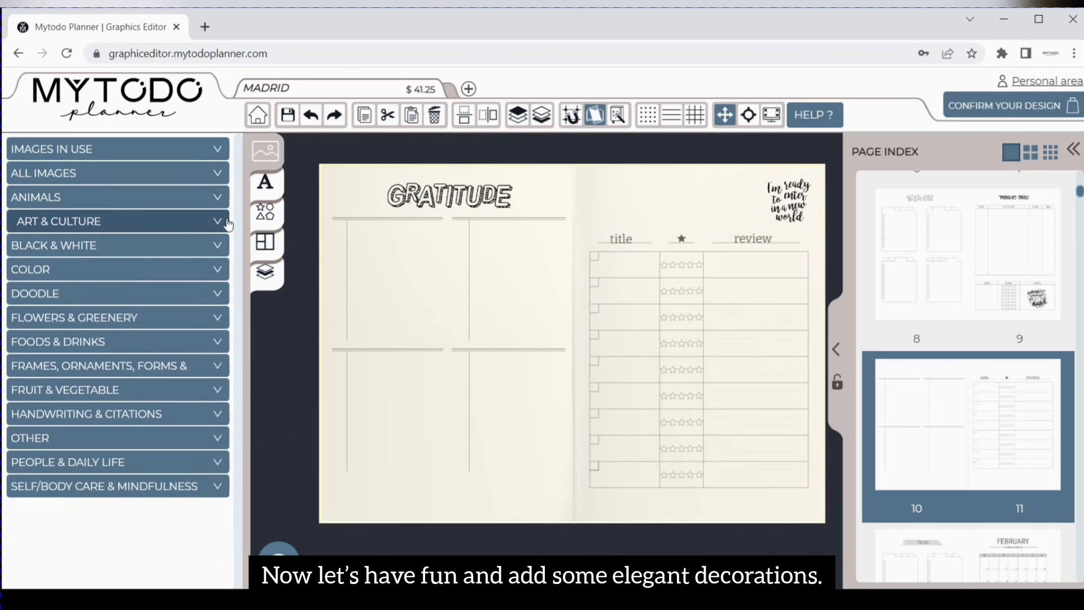
click(220, 322)
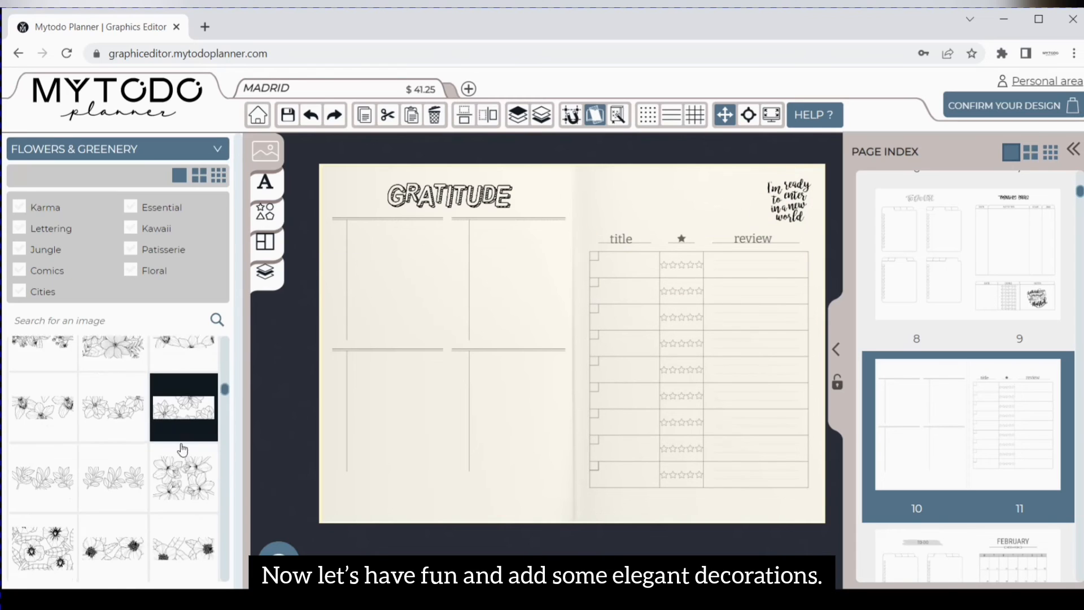
click(113, 451)
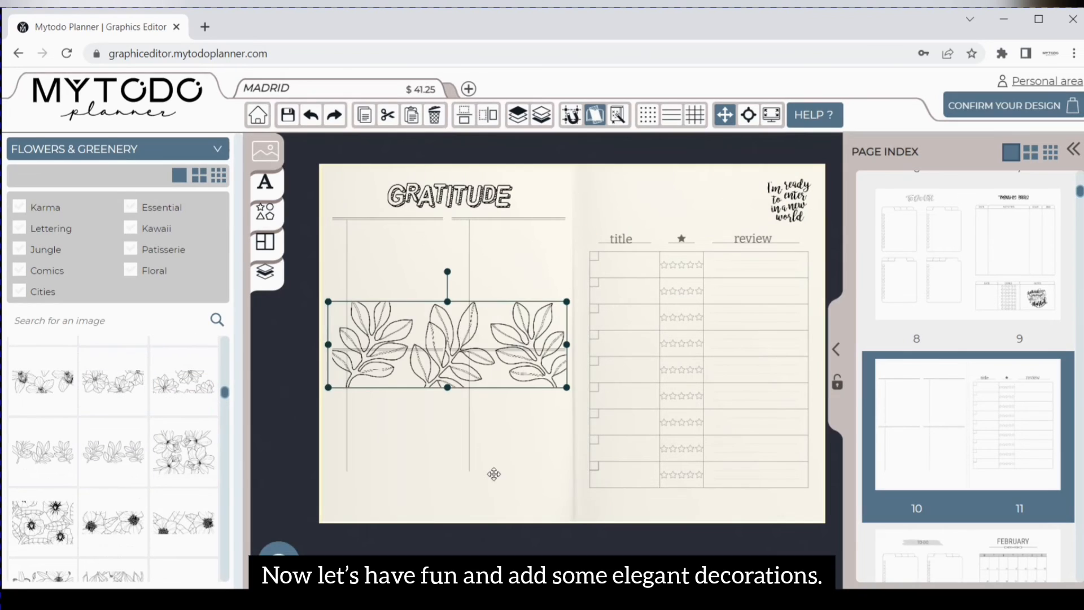
drag(497, 328, 485, 453)
drag(489, 452, 465, 501)
click(515, 422)
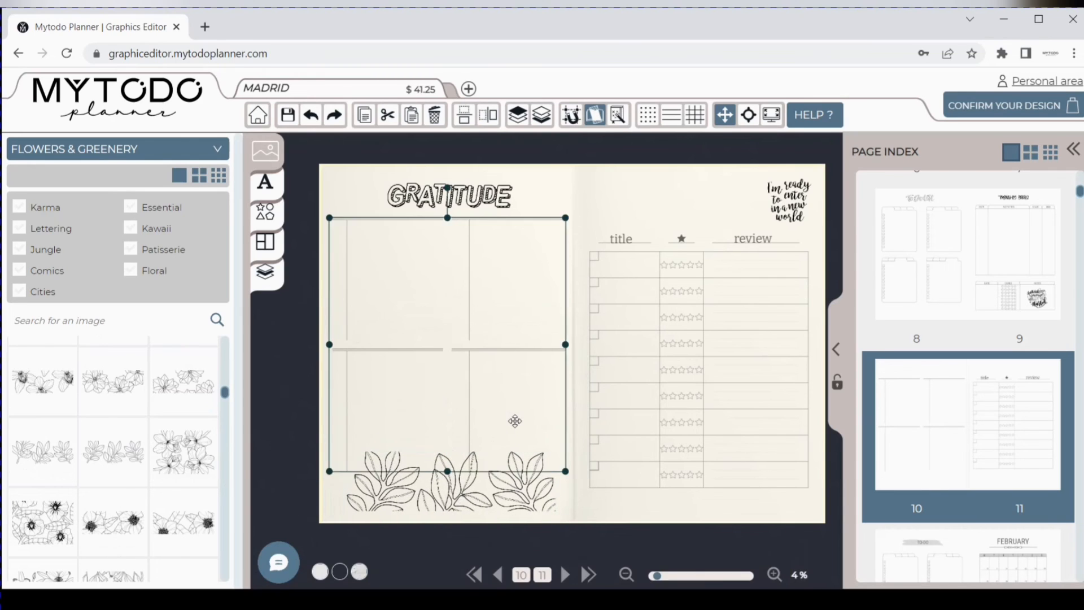
click(414, 540)
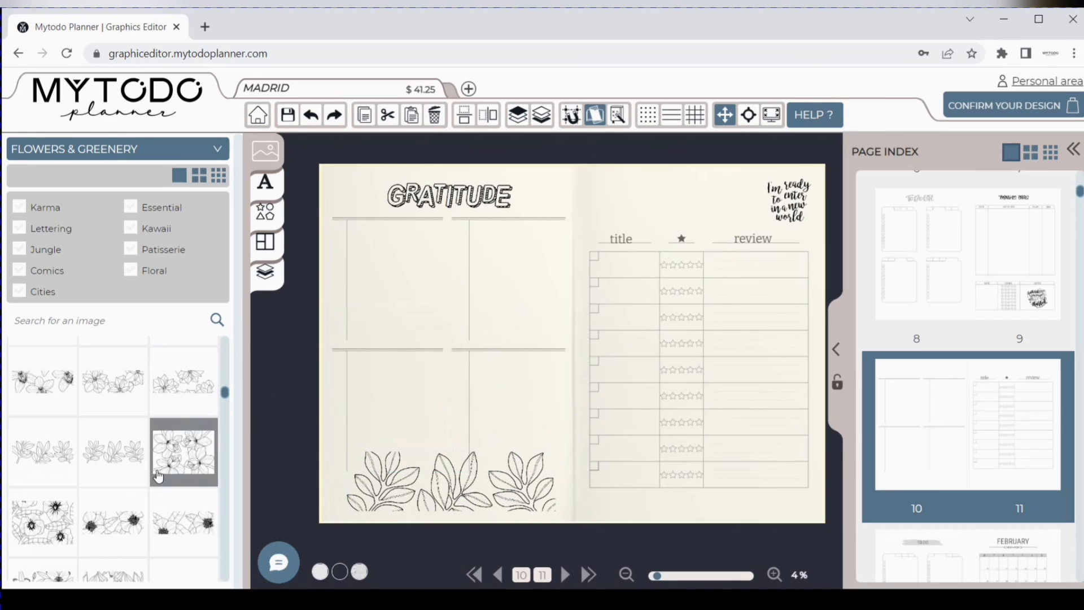
- Insert the line-art flower group above the film tracker on page 11 and scale it down to fit beside the quote
scroll(181, 449, down, 3)
scroll(114, 406, down, 2)
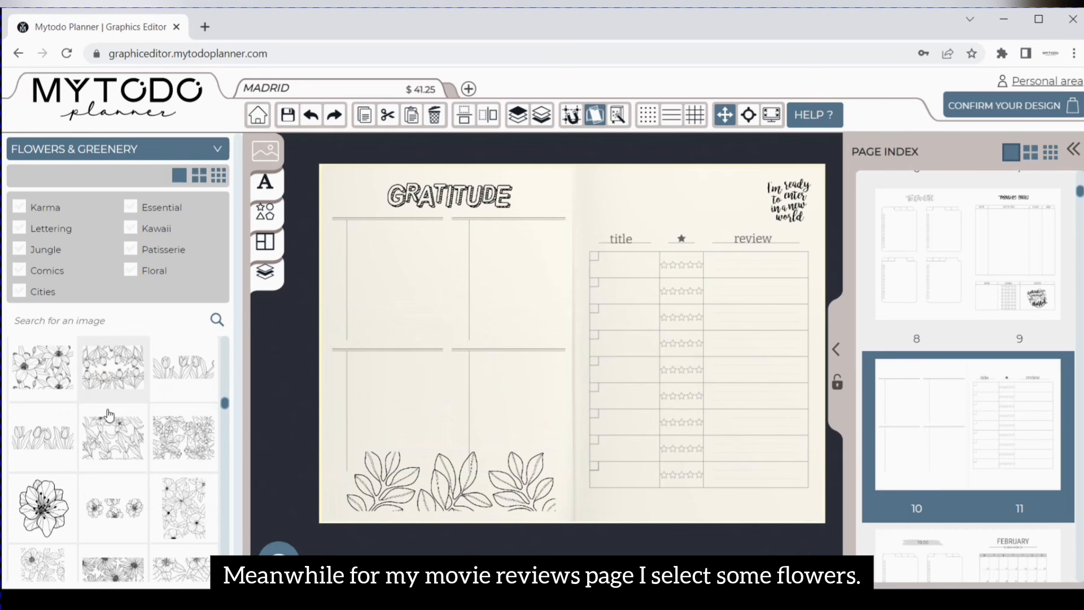
click(113, 507)
click(467, 349)
drag(468, 349, 678, 216)
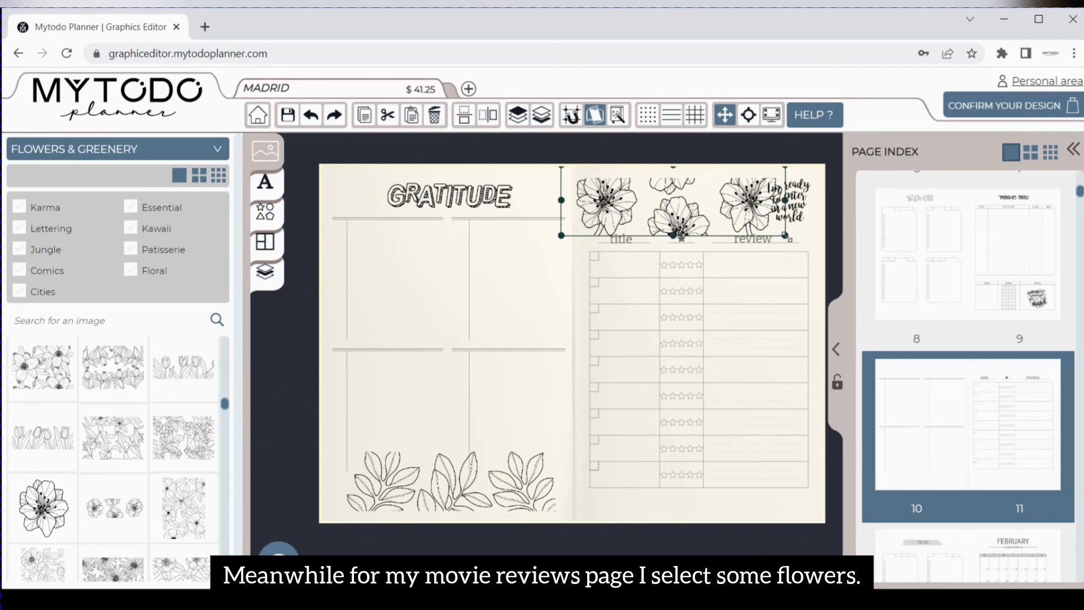
drag(791, 233, 763, 223)
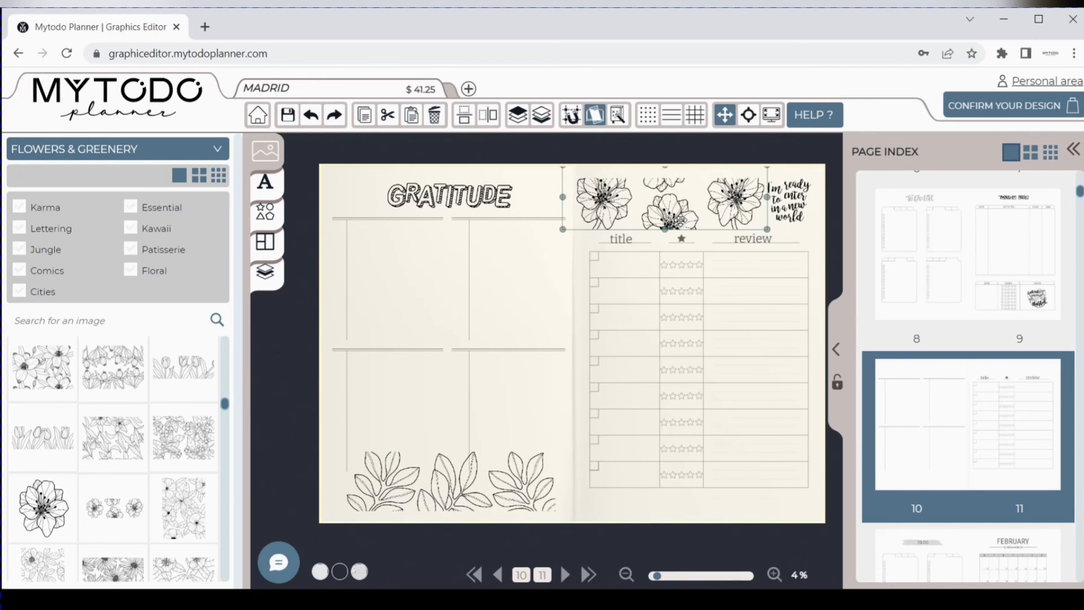
click(831, 216)
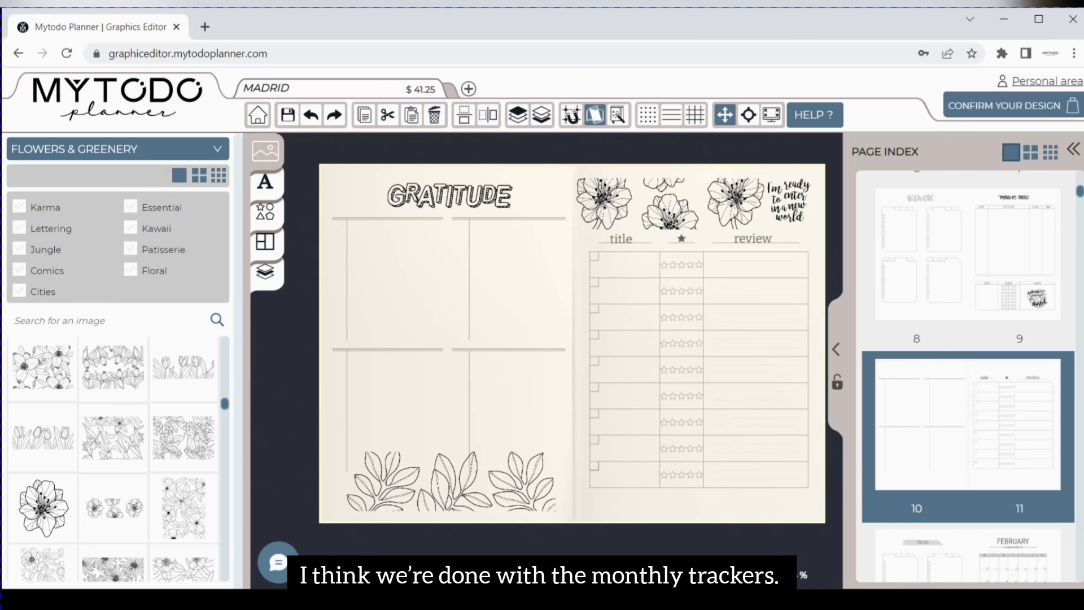
- Expand the page index into the full overview of all planner spreads
scroll(1055, 296, up, 6)
scroll(1056, 293, up, 1)
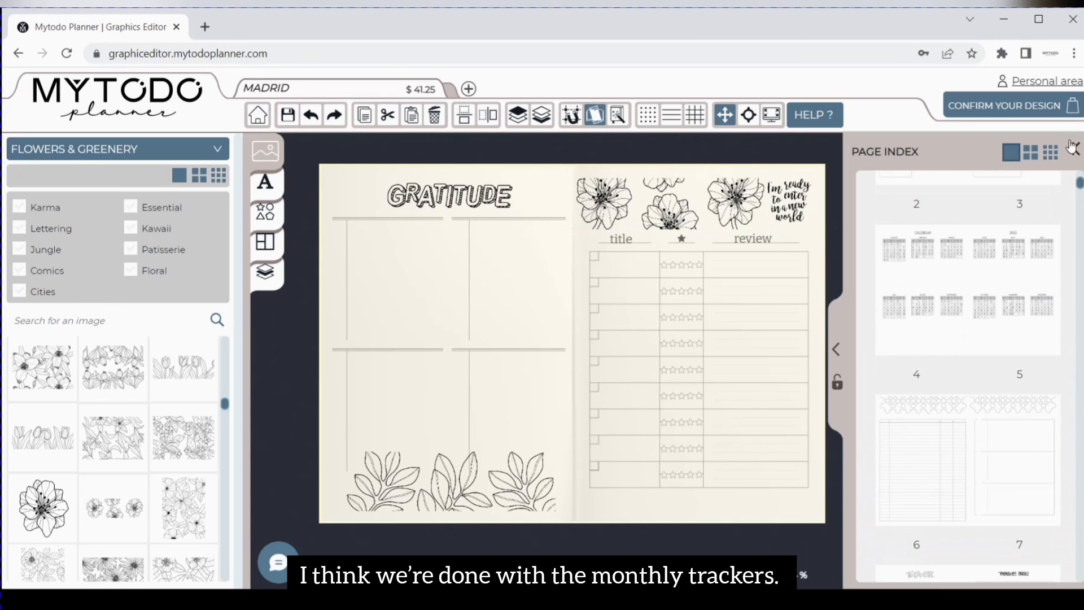
click(1071, 150)
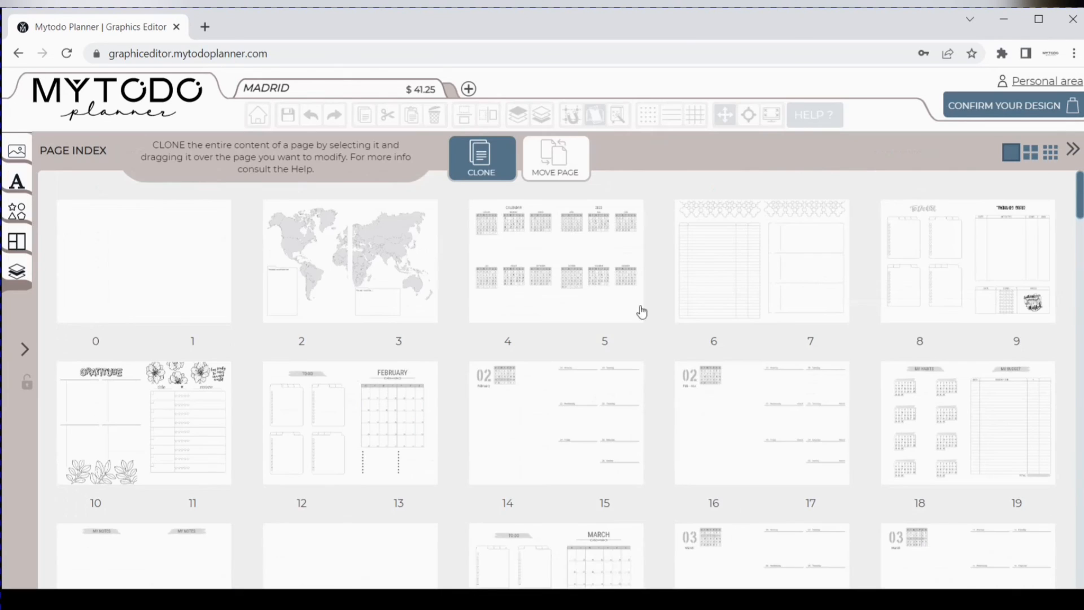
- Clone the gratitude and film tracker spread from pages 10–11 onto blank pages 22–23 and collapse the page overview
scroll(661, 394, down, 1)
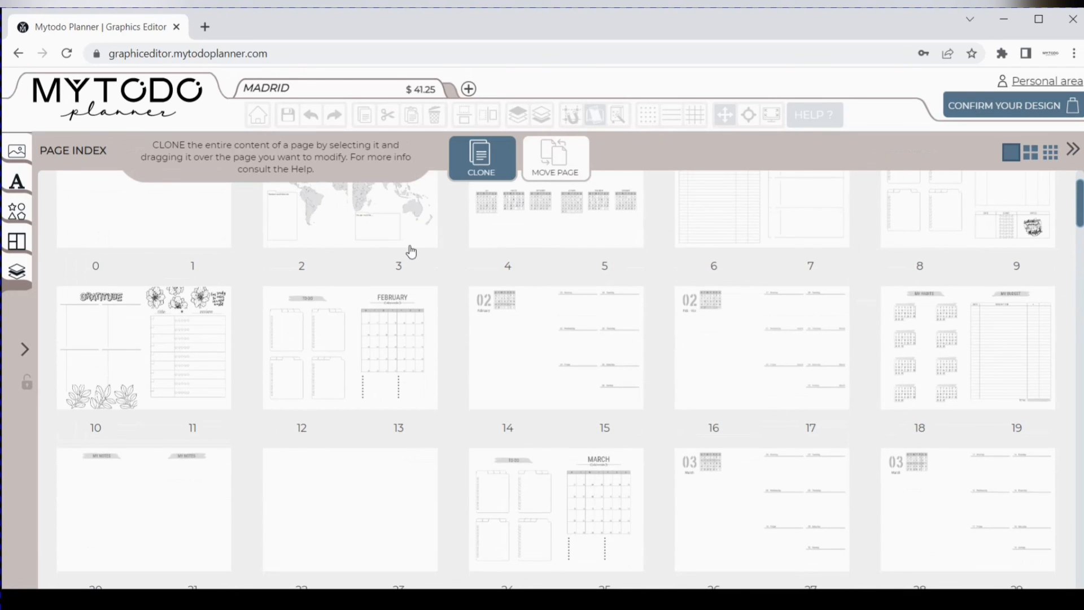
mouse_move(218, 383)
mouse_down()
mouse_move(346, 491)
mouse_move(356, 530)
mouse_up()
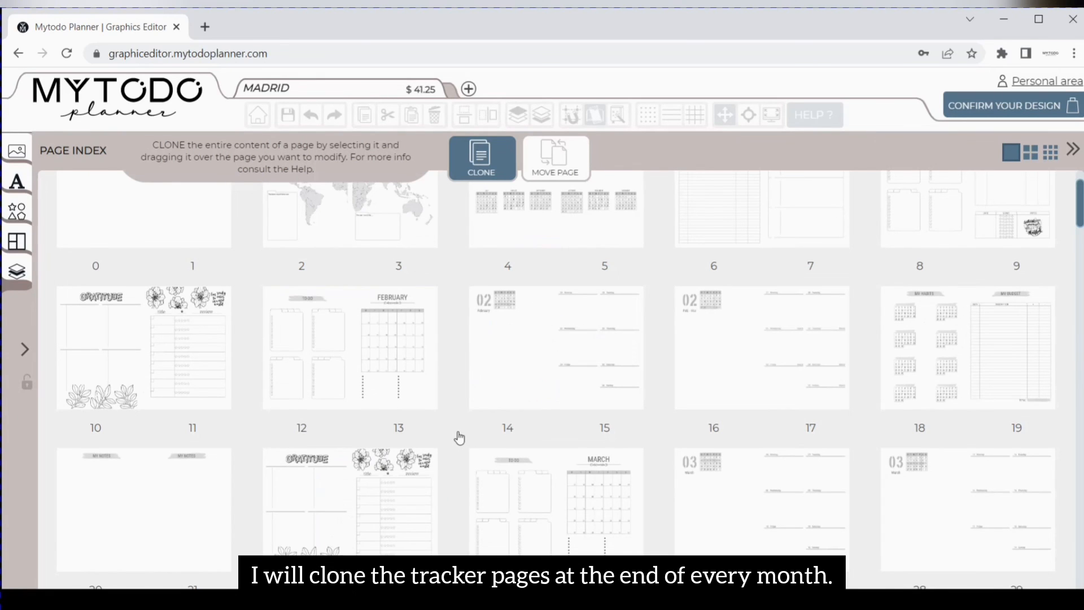
scroll(748, 361, up, 1)
scroll(748, 350, down, 1)
scroll(858, 265, up, 1)
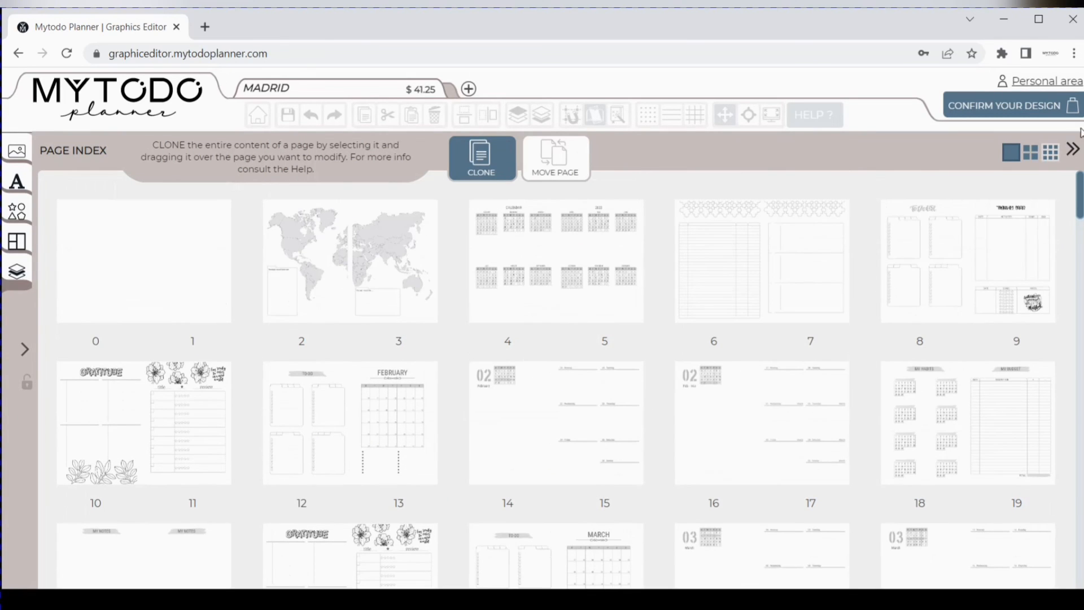
click(1074, 149)
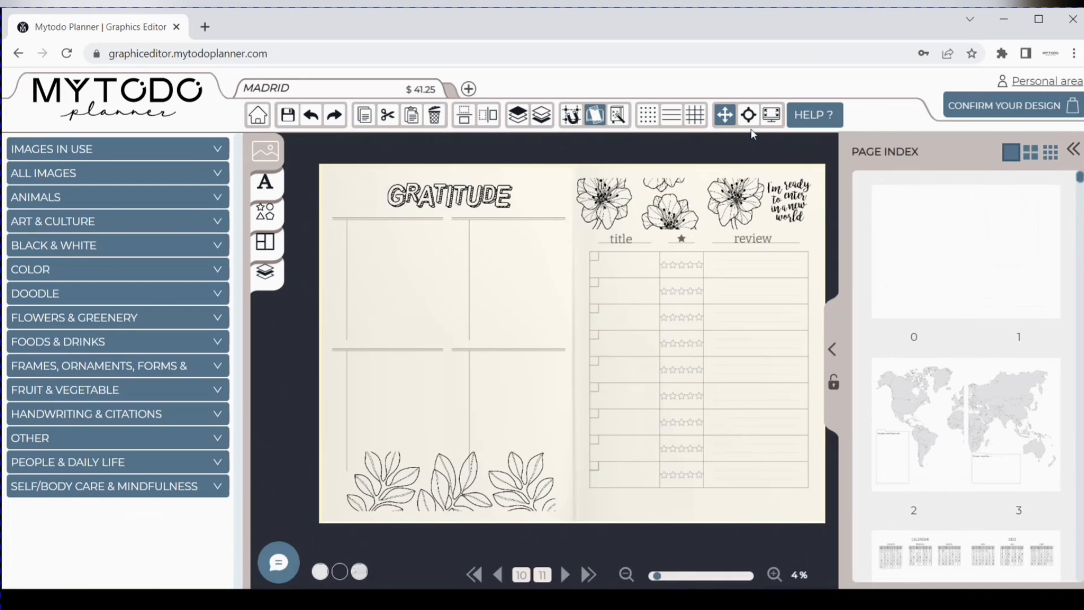
- Preview the spread on pages 10–11 in full screen and return to the editor
click(772, 114)
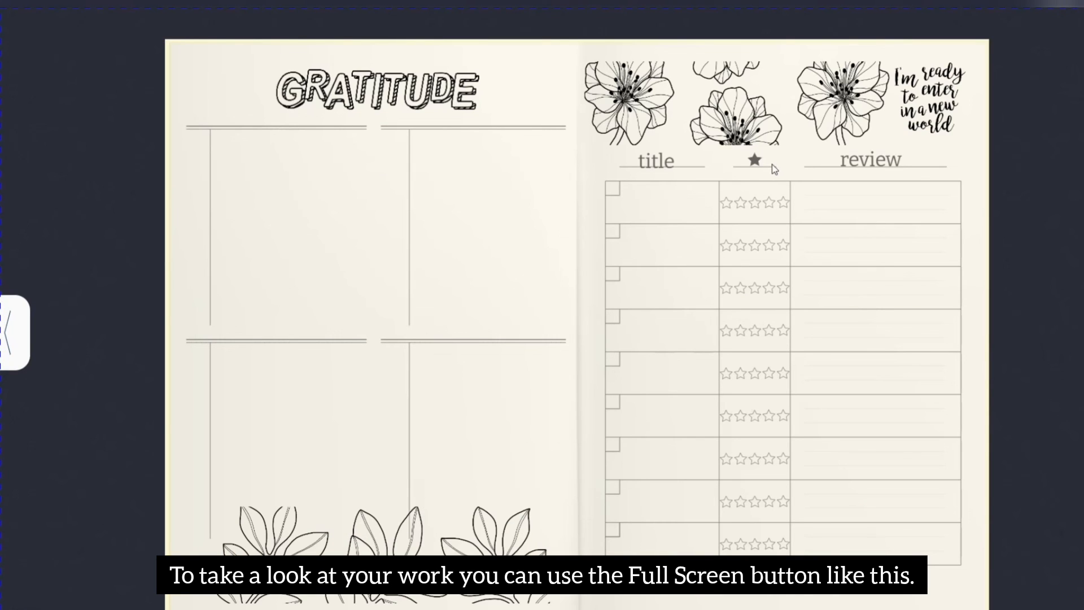
key(Escape)
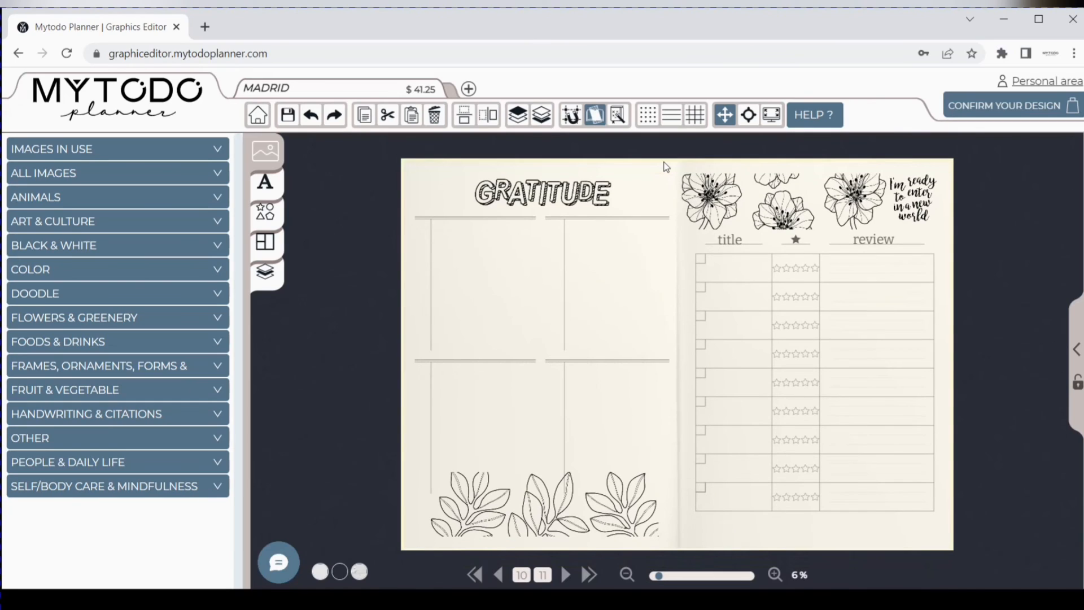